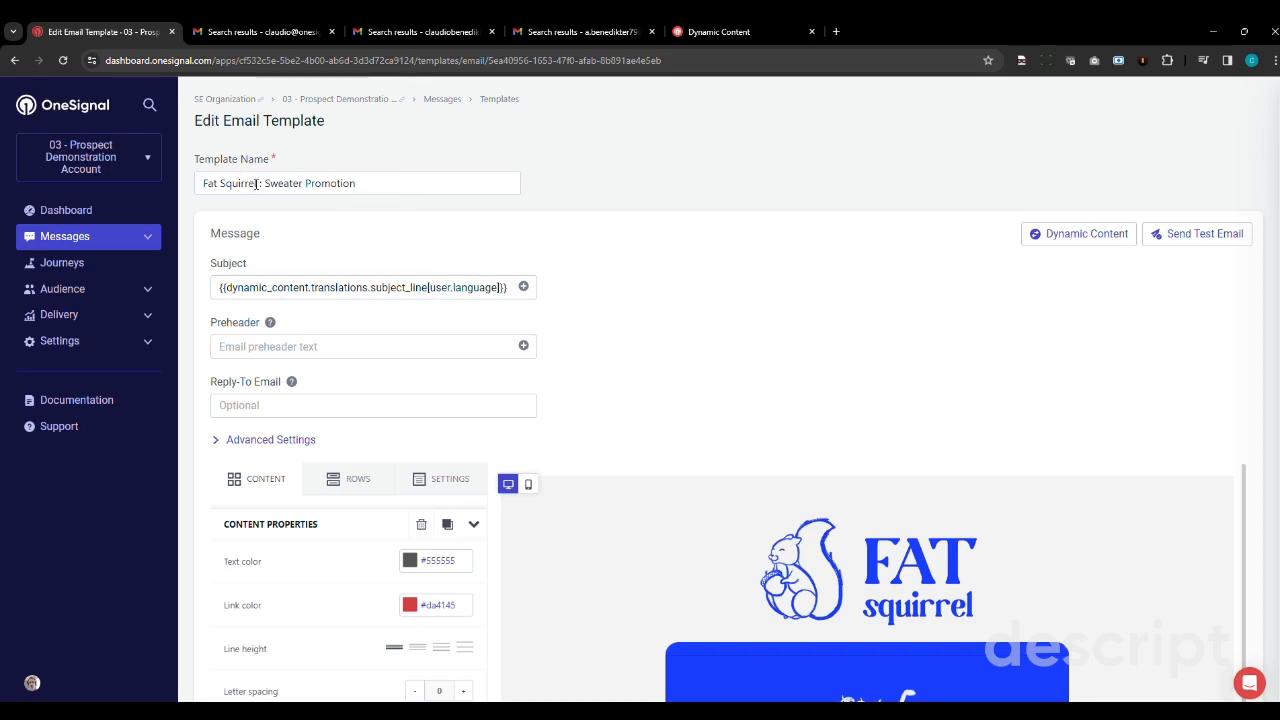
# Step: Review the email template's name, its subject expression and the layout of the message body
pyautogui.tripleClick(339, 183)
pyautogui.click(452, 220)
pyautogui.scroll(-2, 631, 364)
pyautogui.scroll(1, 631, 360)
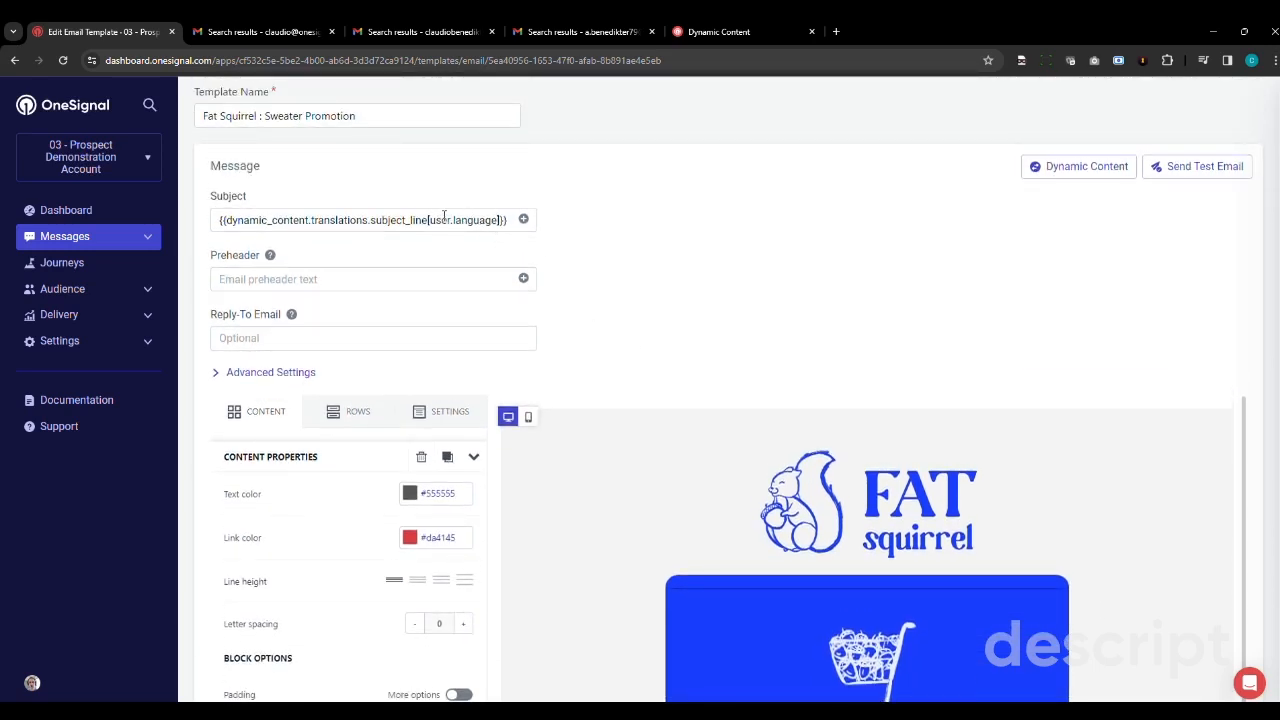
pyautogui.scroll(-2, 694, 317)
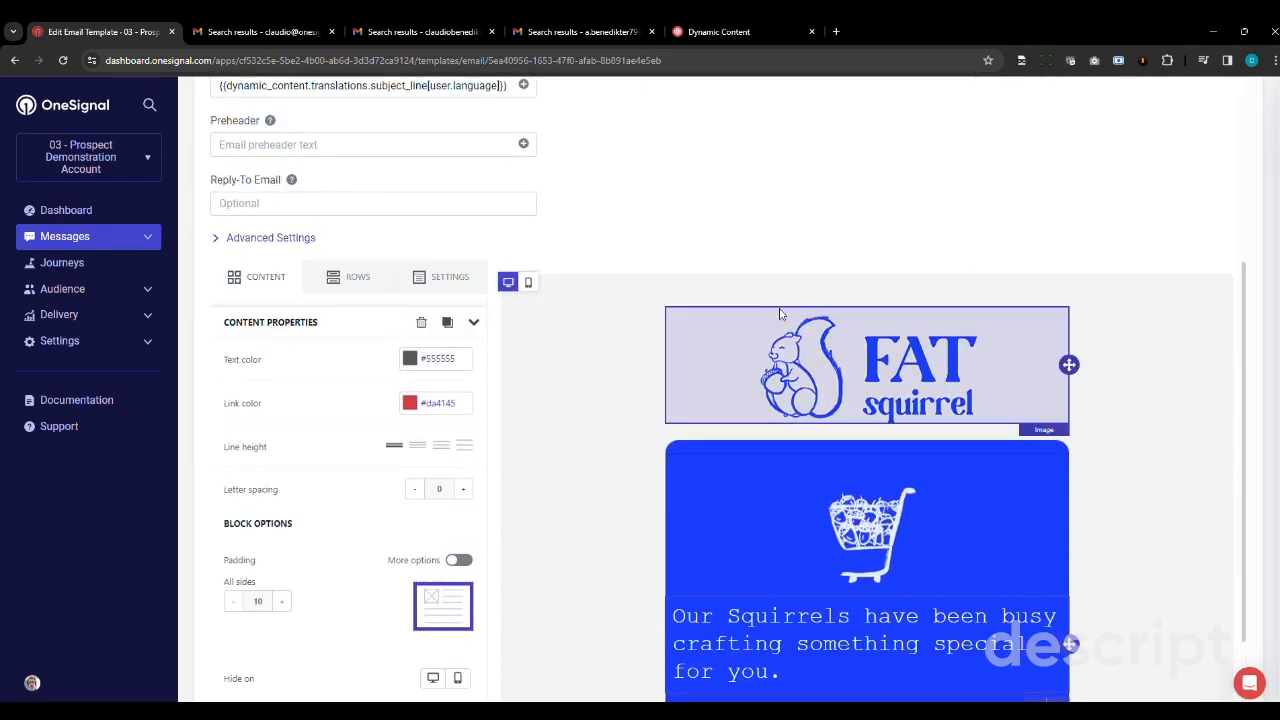
pyautogui.scroll(1, 781, 314)
pyautogui.scroll(1, 781, 314)
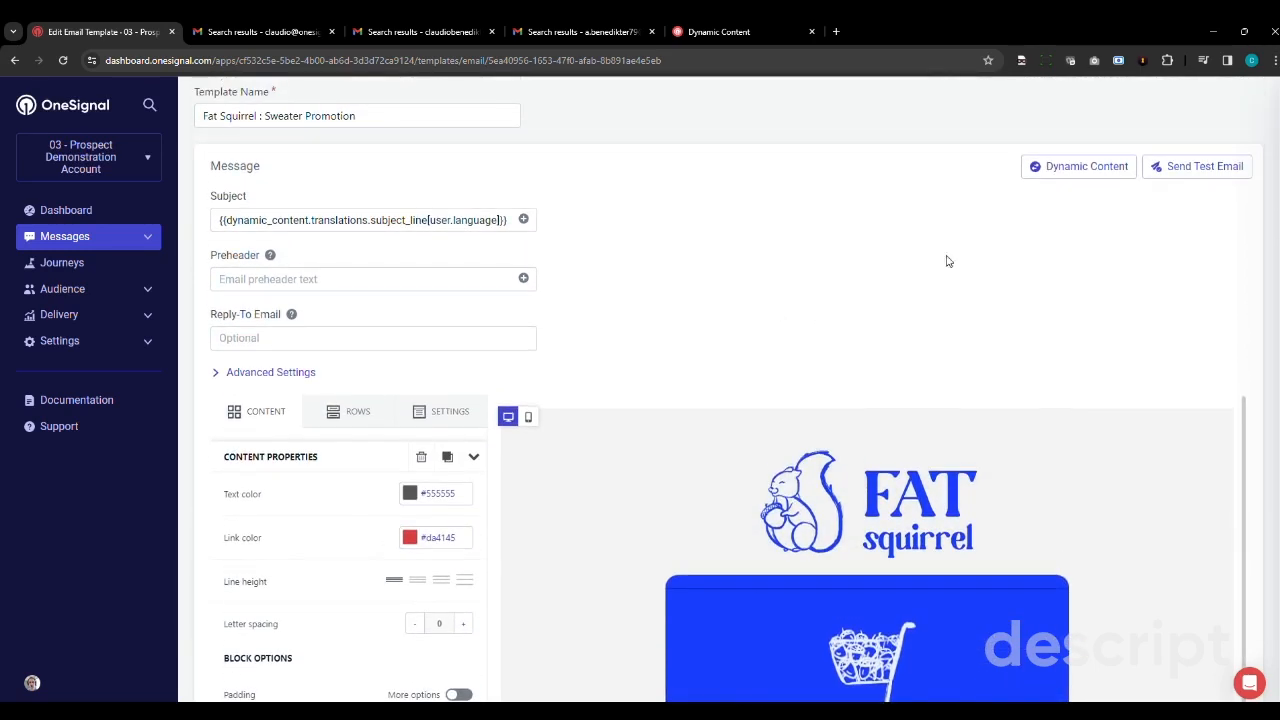
# Step: Check the Dynamic Content CSV template options and copy the sample Liquid syntax, then return to the template
pyautogui.click(1057, 170)
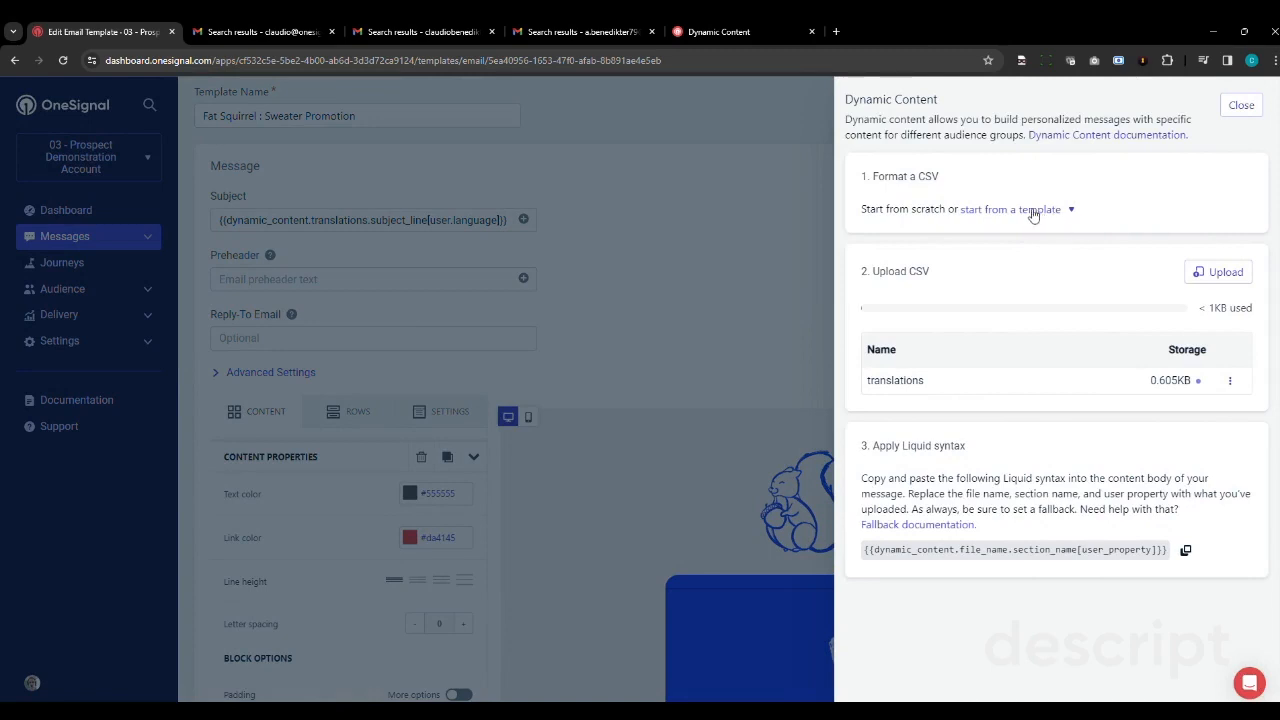
pyautogui.click(1063, 211)
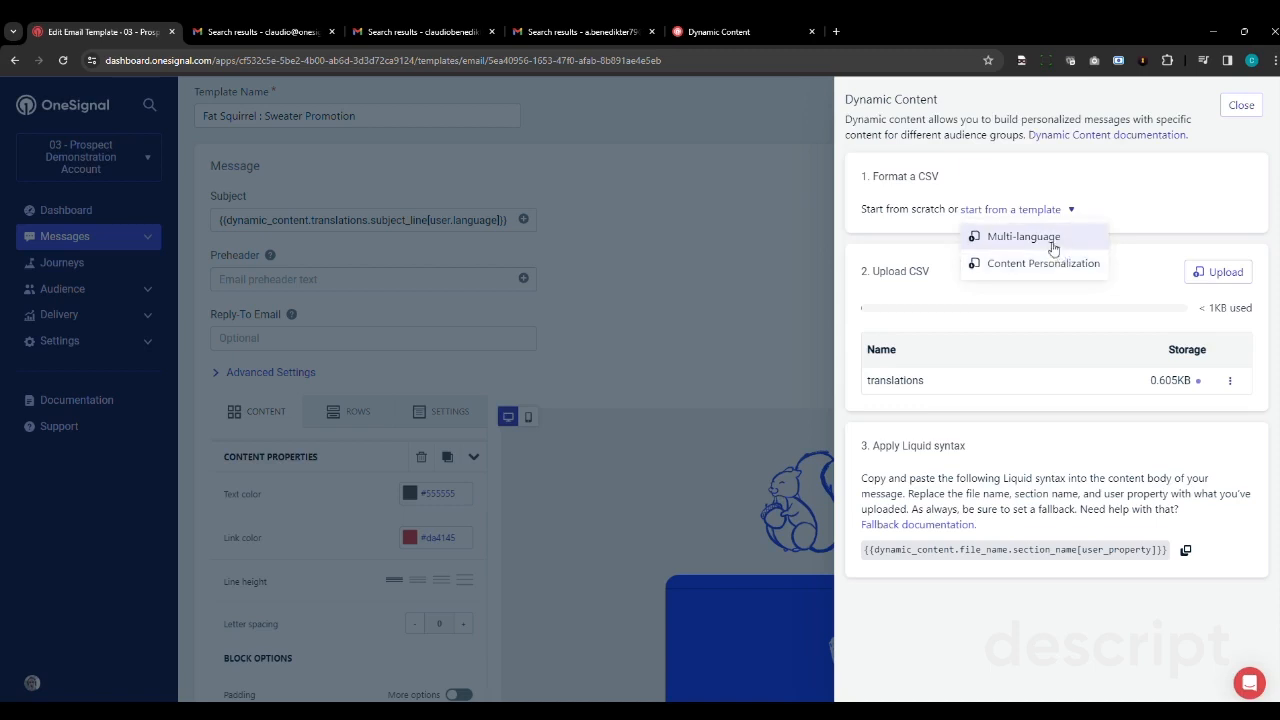
pyautogui.click(1132, 280)
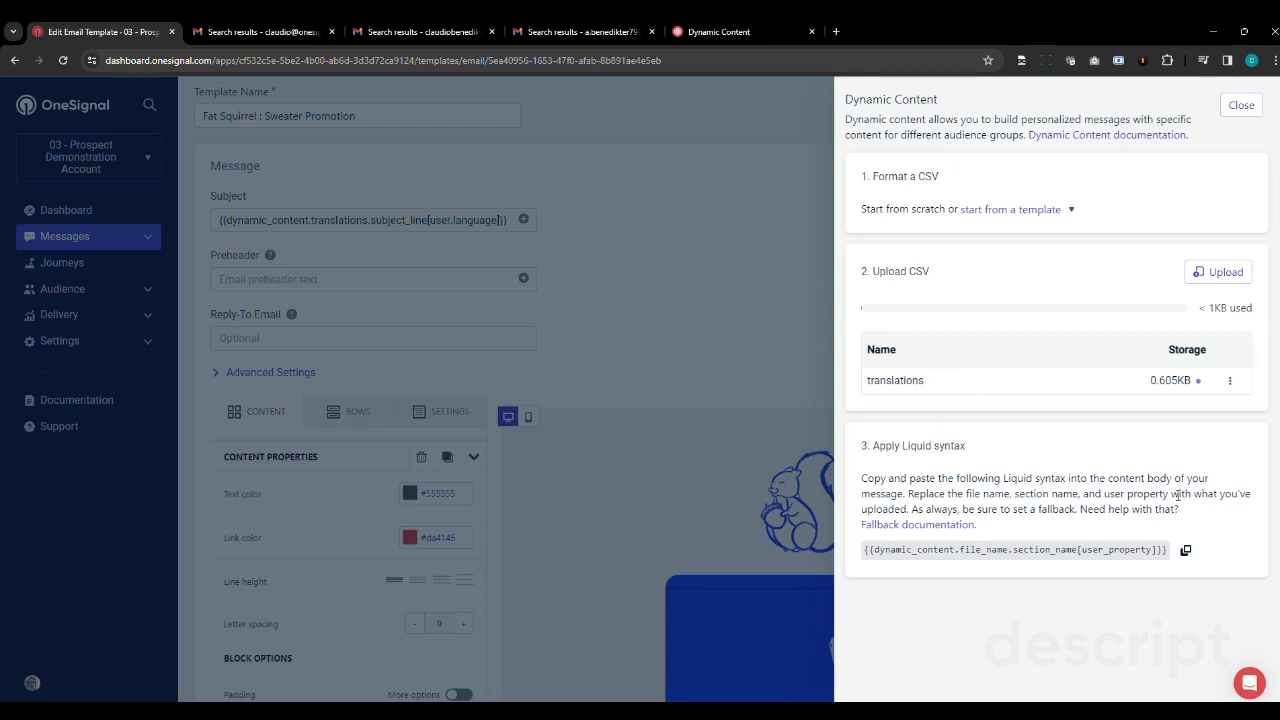
pyautogui.click(1185, 553)
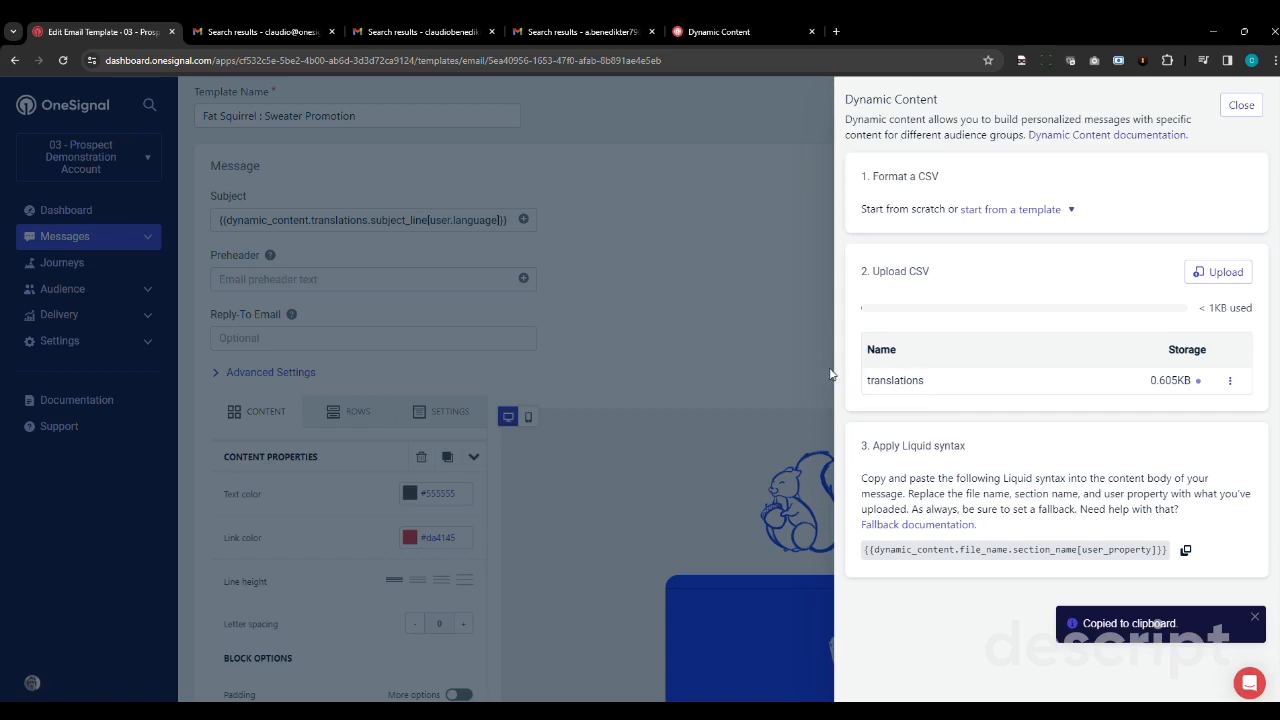
pyautogui.click(769, 352)
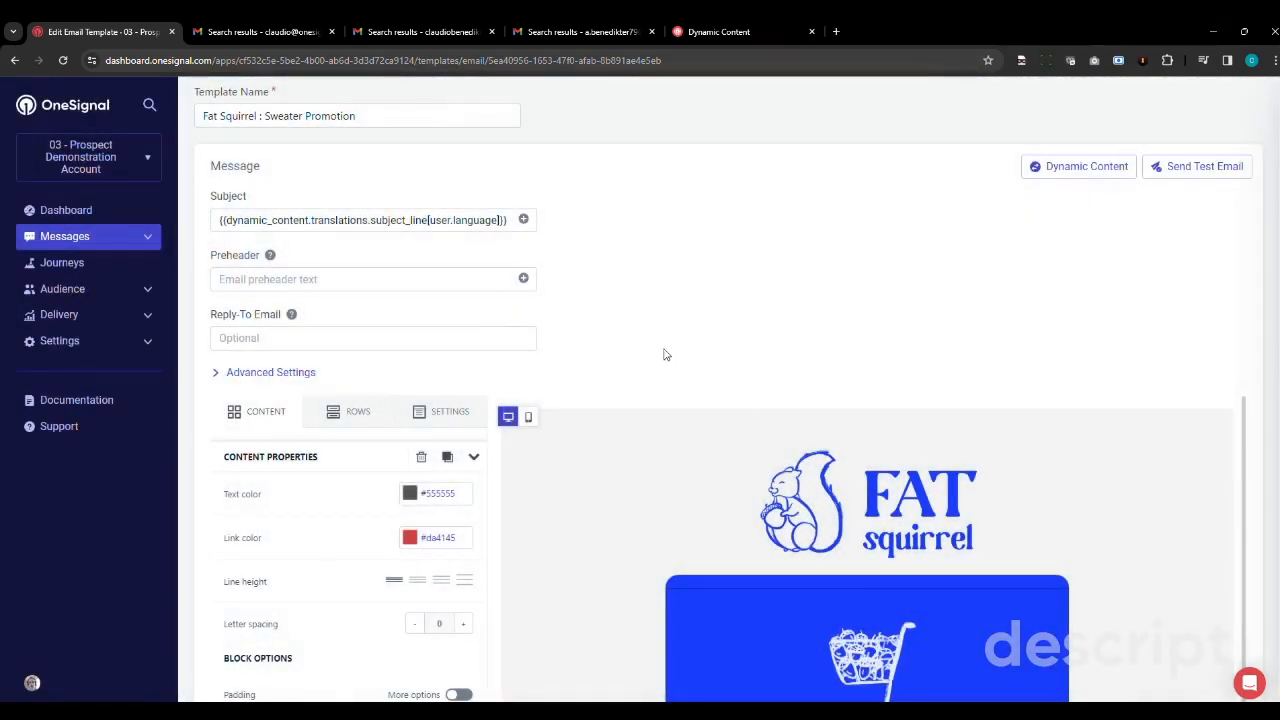
# Step: Switch to the translations workbook in Excel and examine its en, es and fr columns and its section-name rows
pyautogui.moveTo(734, 712)
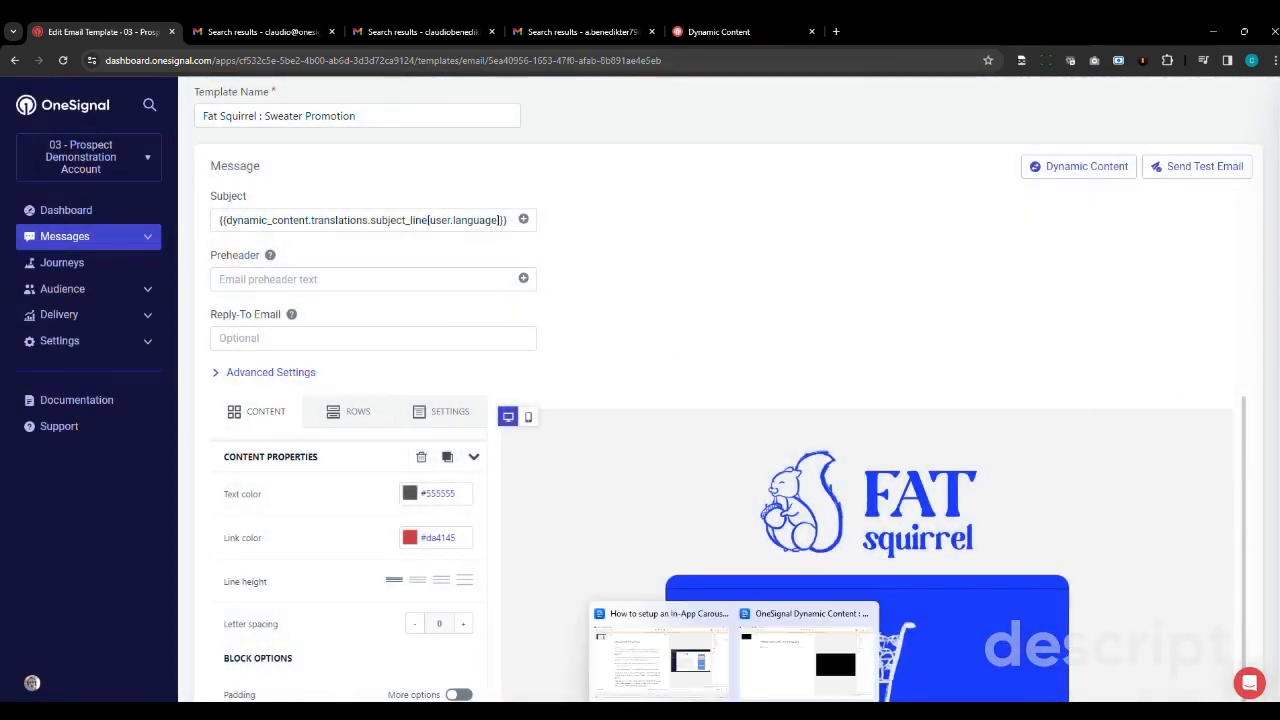
pyautogui.click(696, 655)
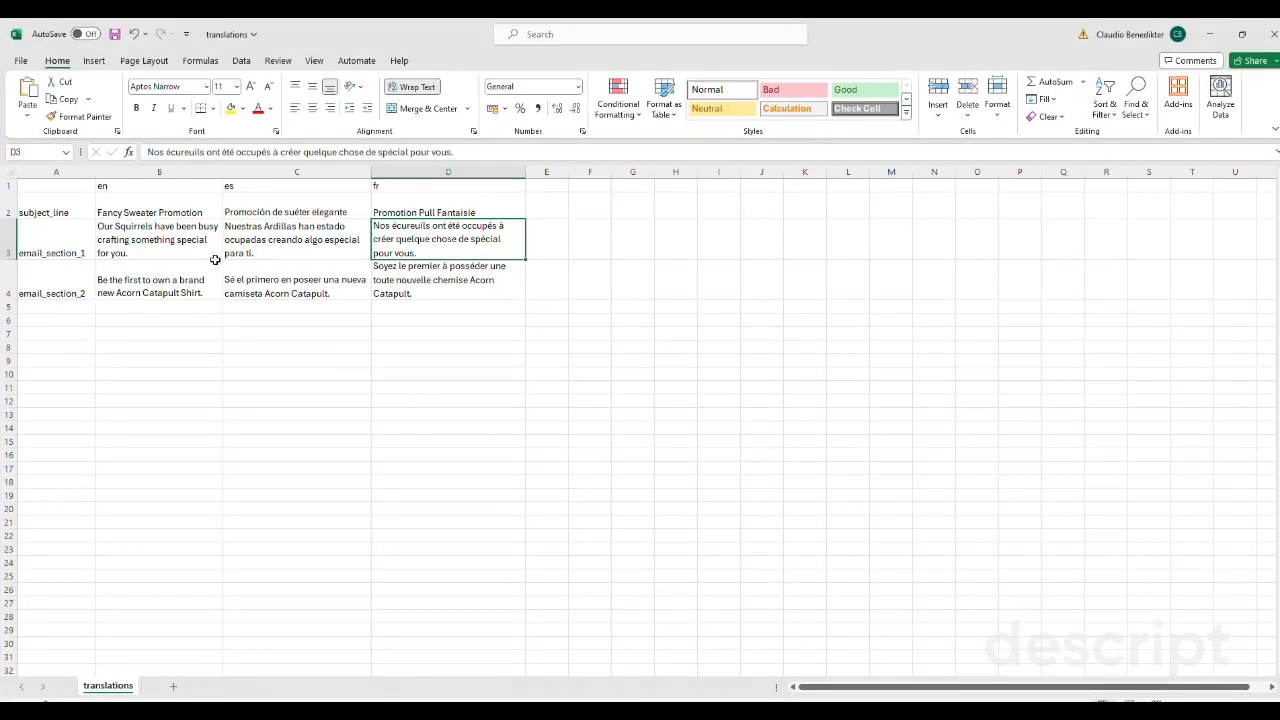
pyautogui.click(156, 184)
pyautogui.click(266, 186)
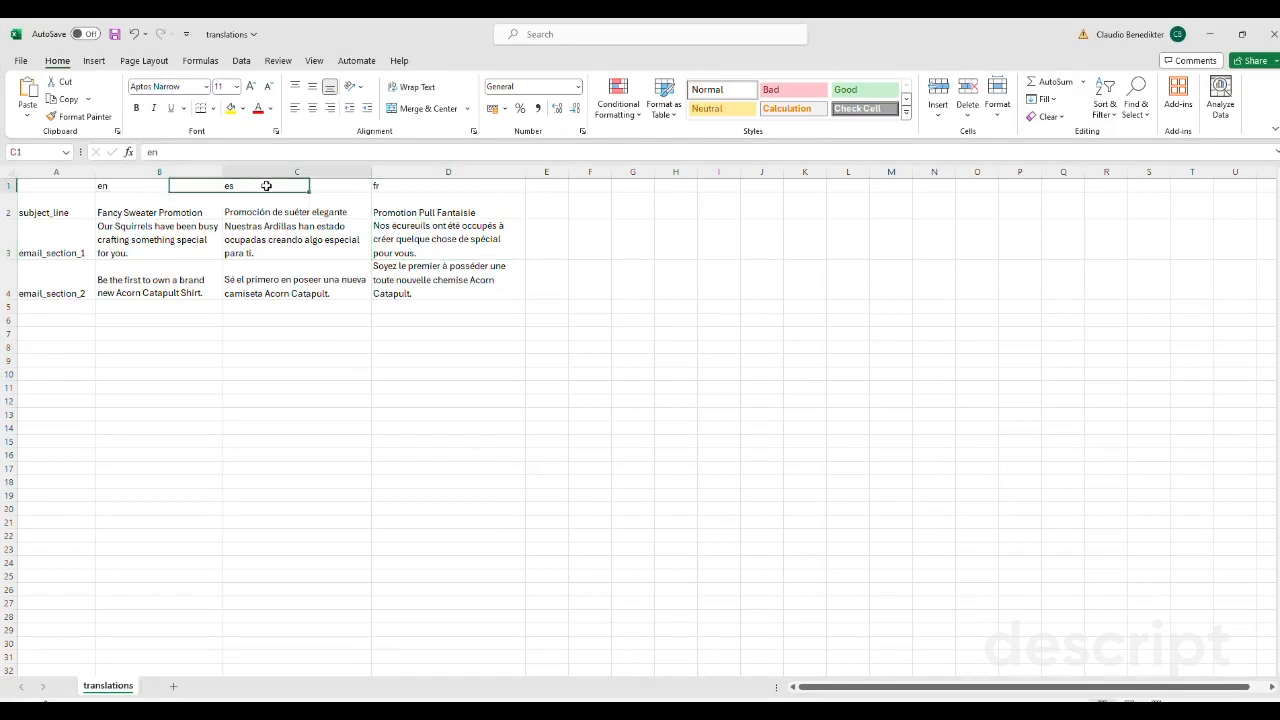
pyautogui.click(420, 181)
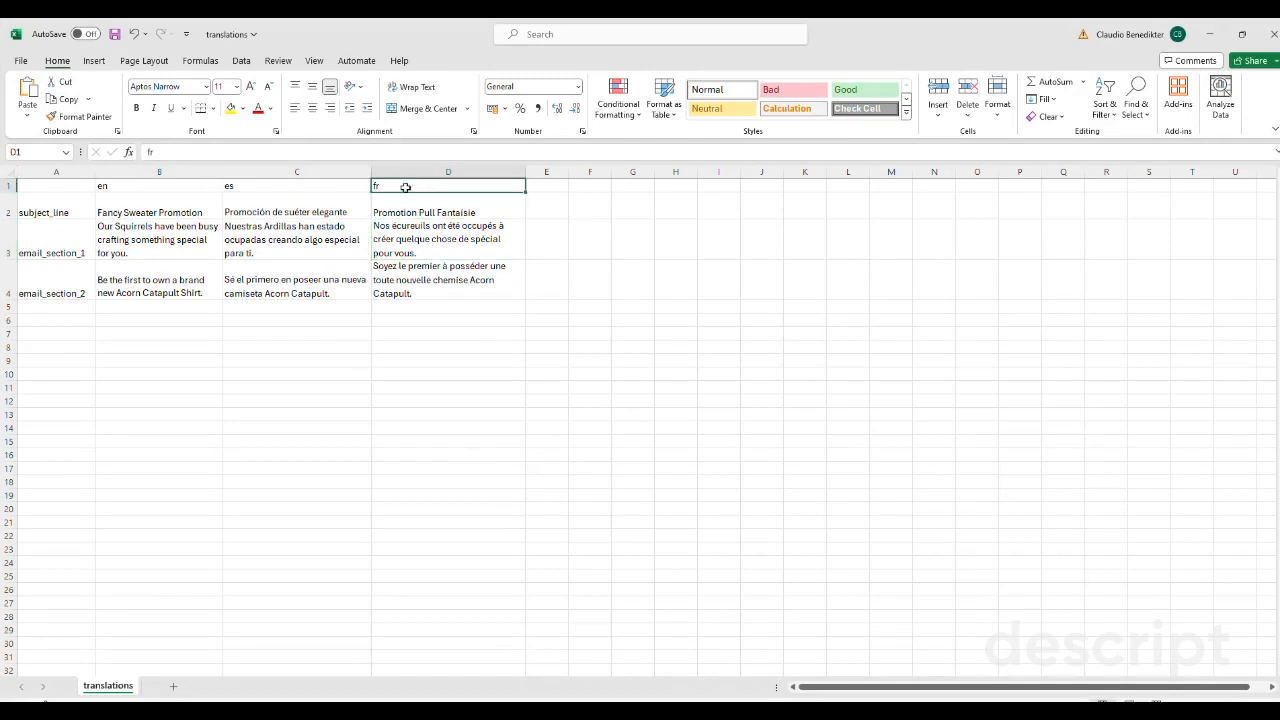
pyautogui.click(57, 207)
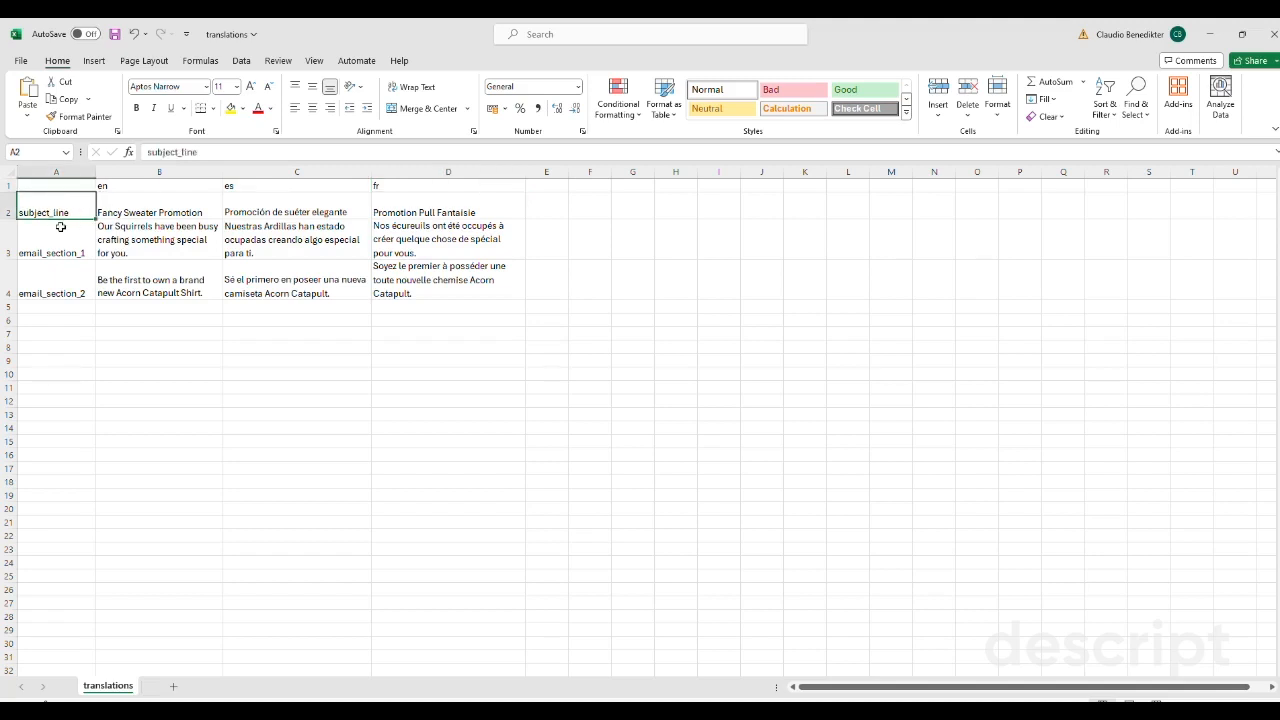
pyautogui.click(62, 249)
pyautogui.click(68, 289)
pyautogui.click(57, 251)
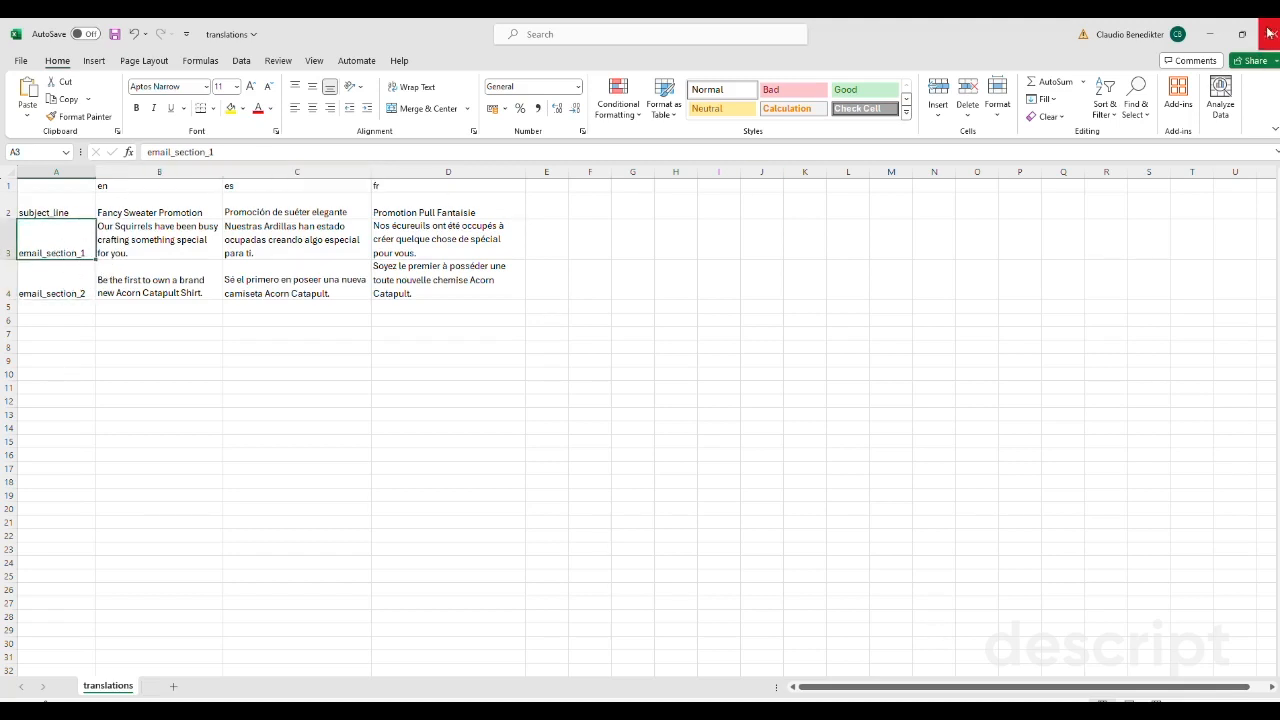
pyautogui.click(1213, 37)
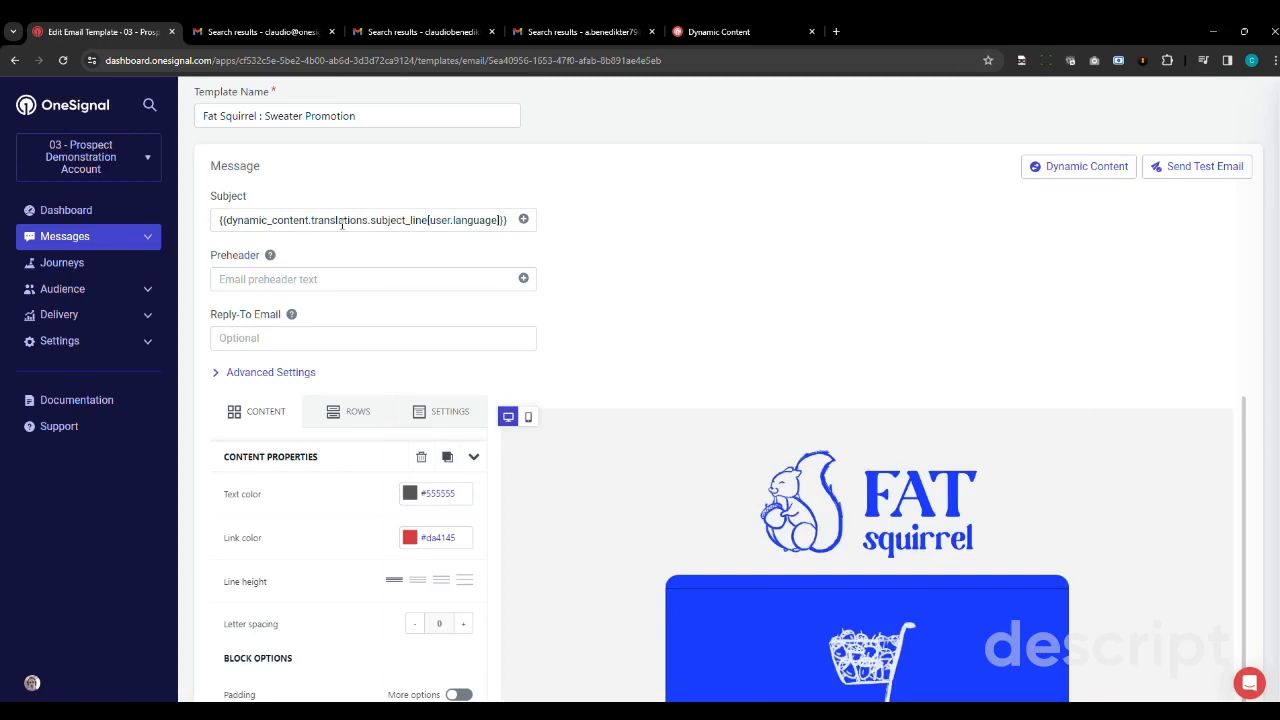
# Step: Examine the file name, section name and user property parts of the template's subject expression
pyautogui.moveTo(314, 220); pyautogui.dragTo(428, 221)
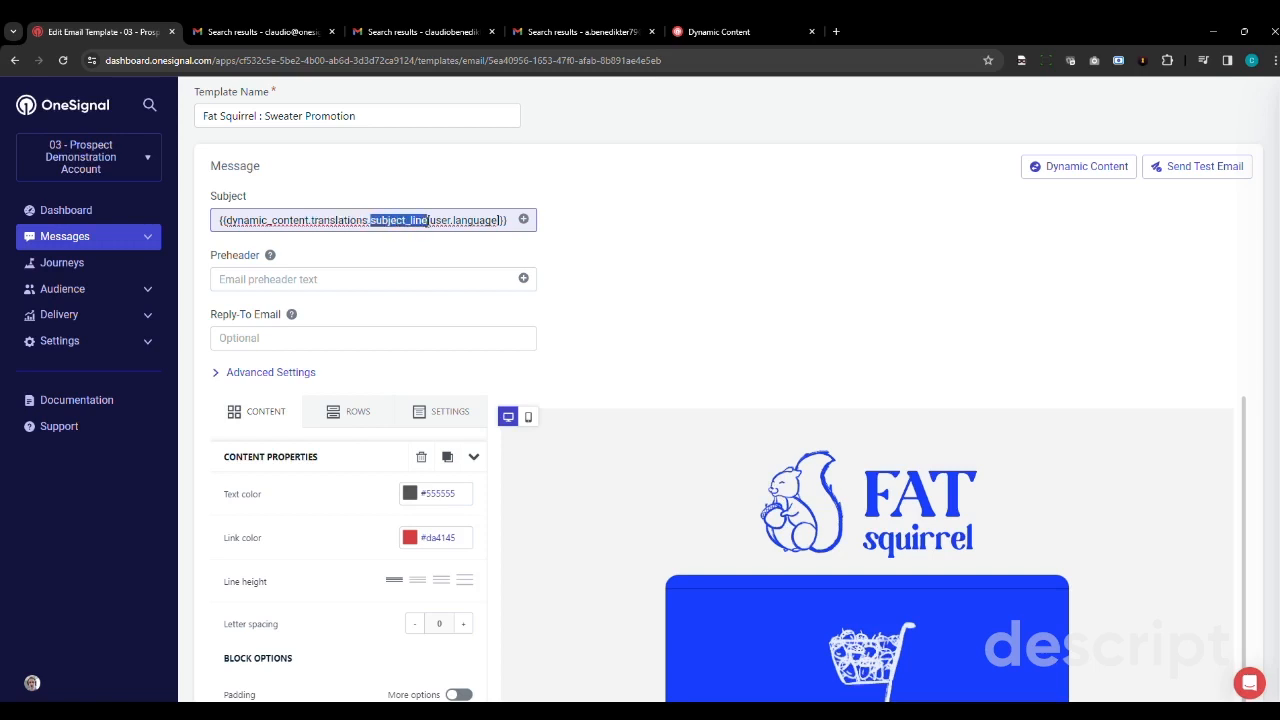
pyautogui.click(461, 221)
pyautogui.moveTo(454, 220); pyautogui.dragTo(491, 222)
pyautogui.click(492, 221)
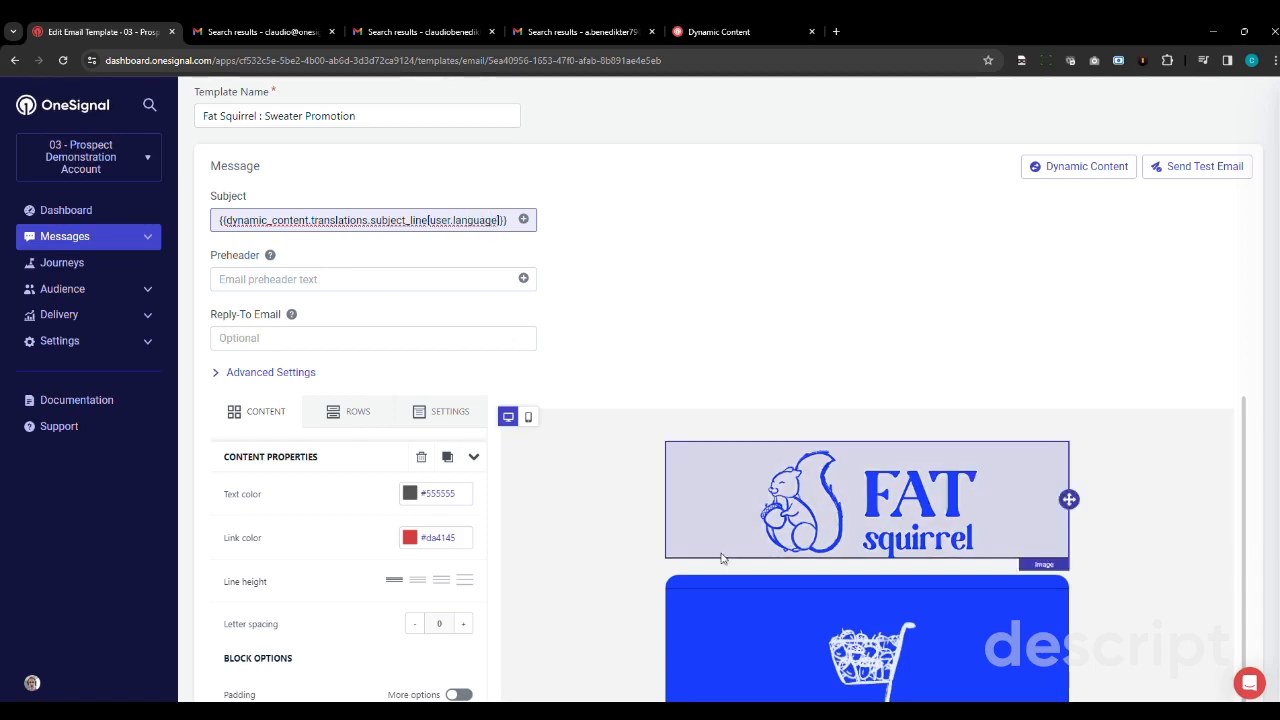
# Step: Compare the subject expression with the subject_line and email_section_1 row names in the translations workbook in Excel
pyautogui.click(685, 640)
pyautogui.click(137, 188)
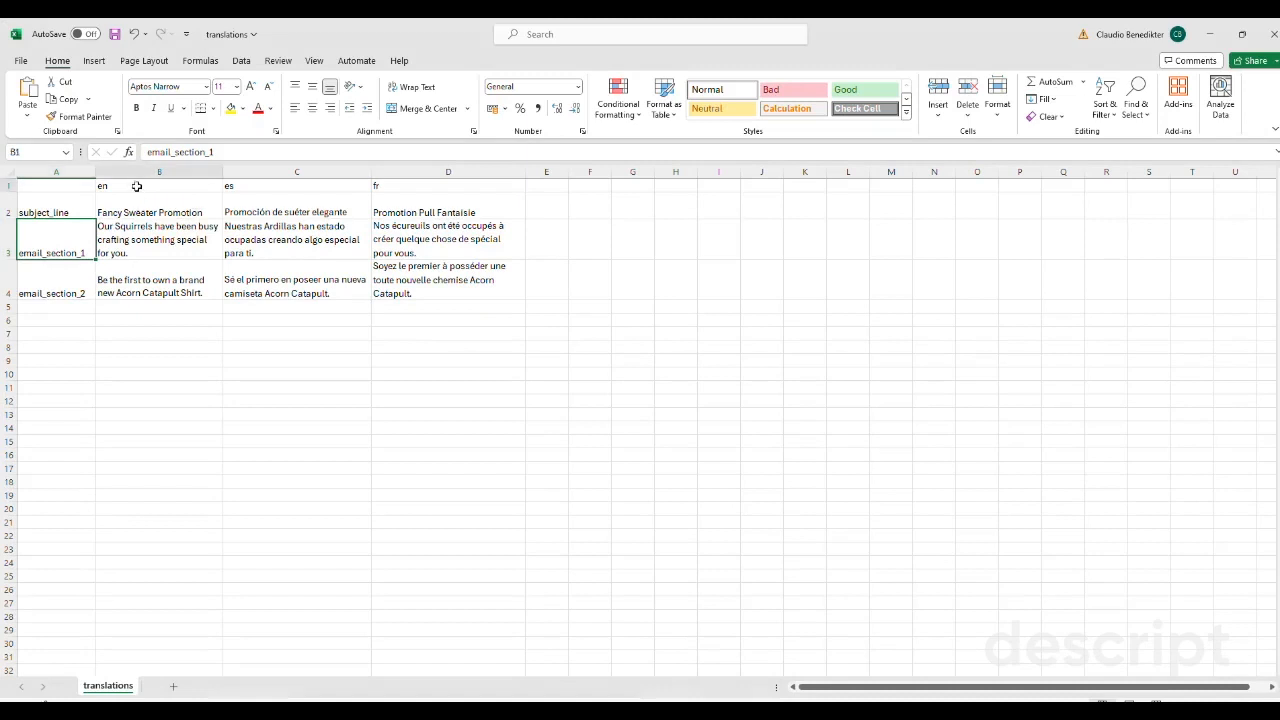
pyautogui.click(47, 213)
pyautogui.click(57, 257)
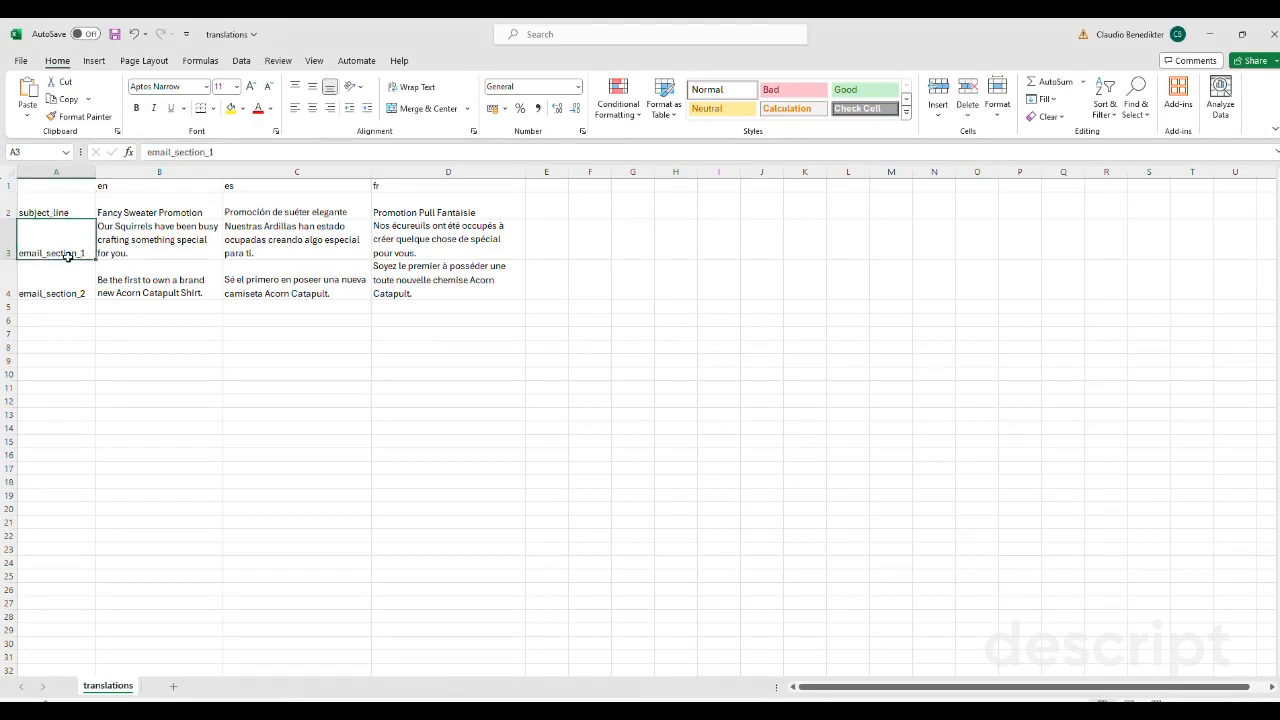
pyautogui.click(63, 212)
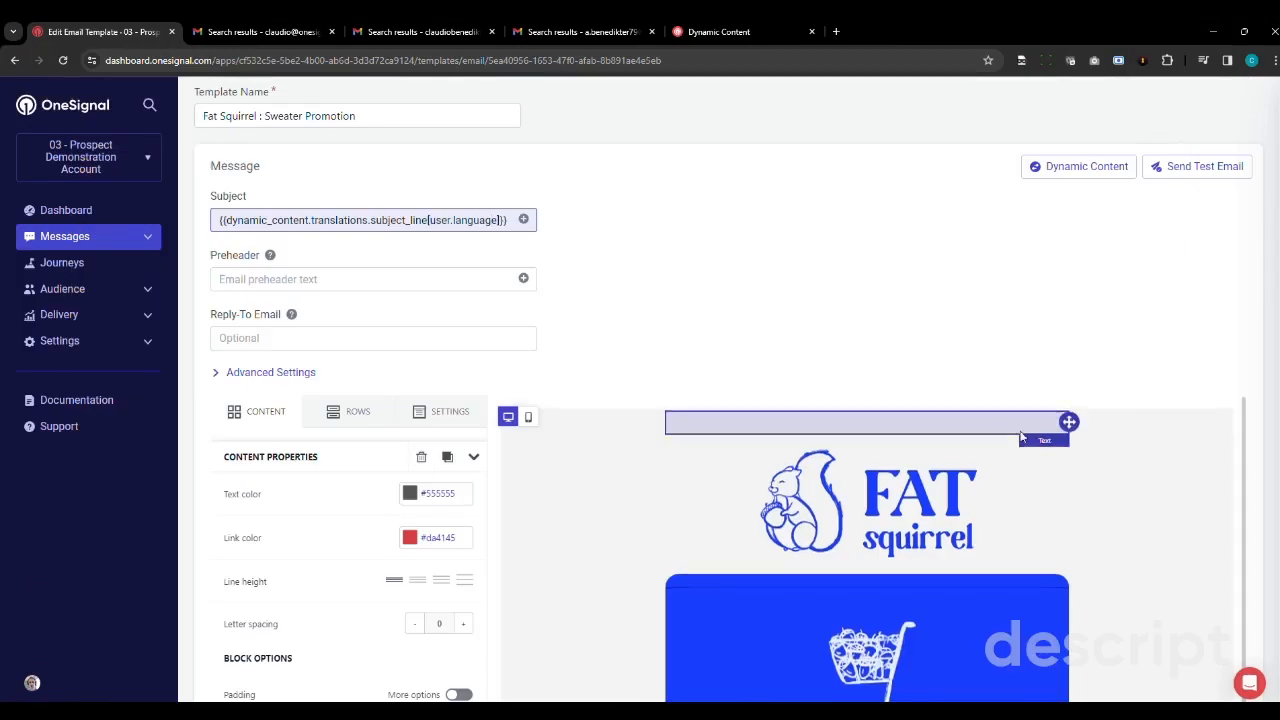
# Step: Replace the "Our Squirrels have been busy" text with a copy of the {{dynamic_content.translations.email_section_2[user.language]}} expression from the lower text block
pyautogui.scroll(-3, 1188, 466)
pyautogui.scroll(-2, 1188, 466)
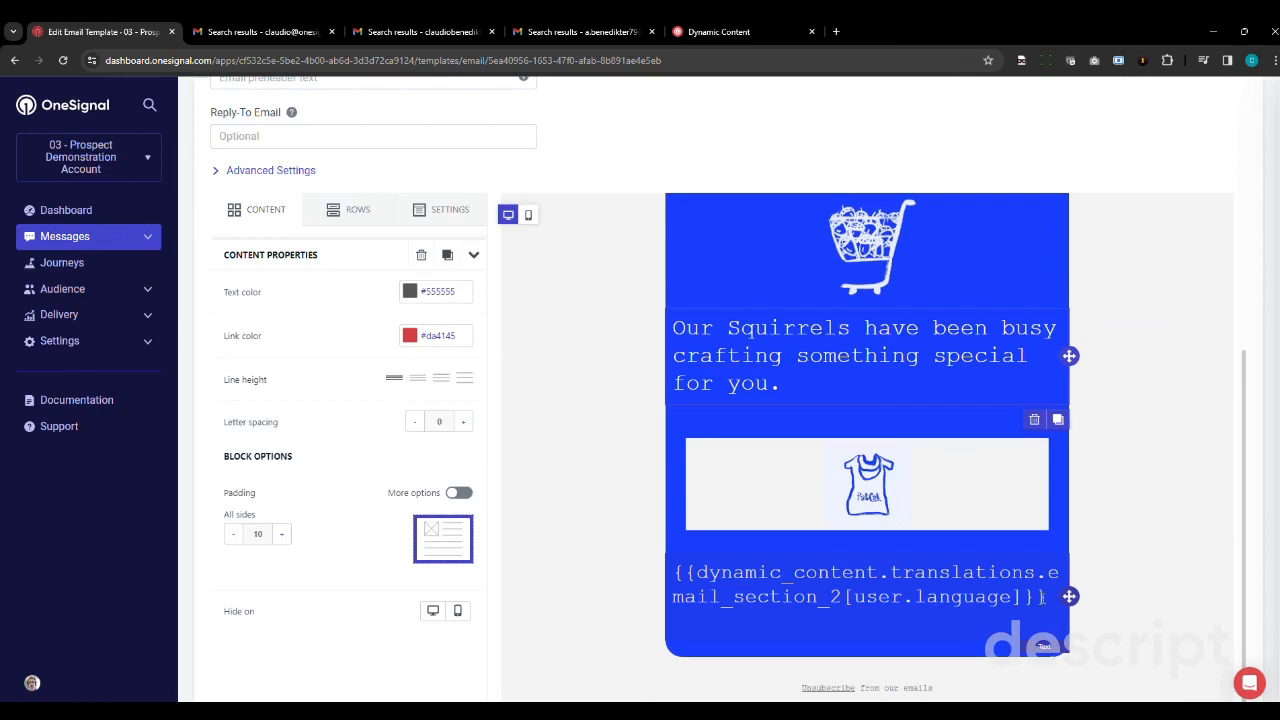
pyautogui.moveTo(1043, 597); pyautogui.dragTo(775, 572)
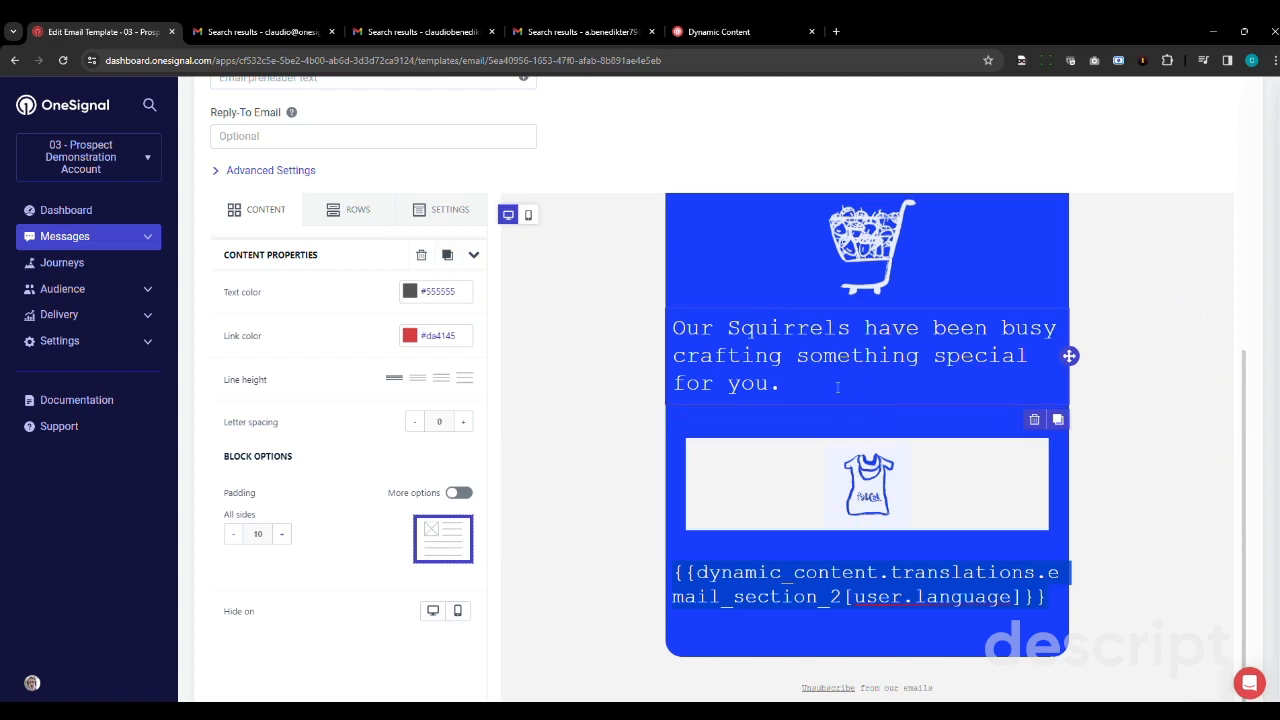
pyautogui.moveTo(798, 388); pyautogui.dragTo(672, 333)
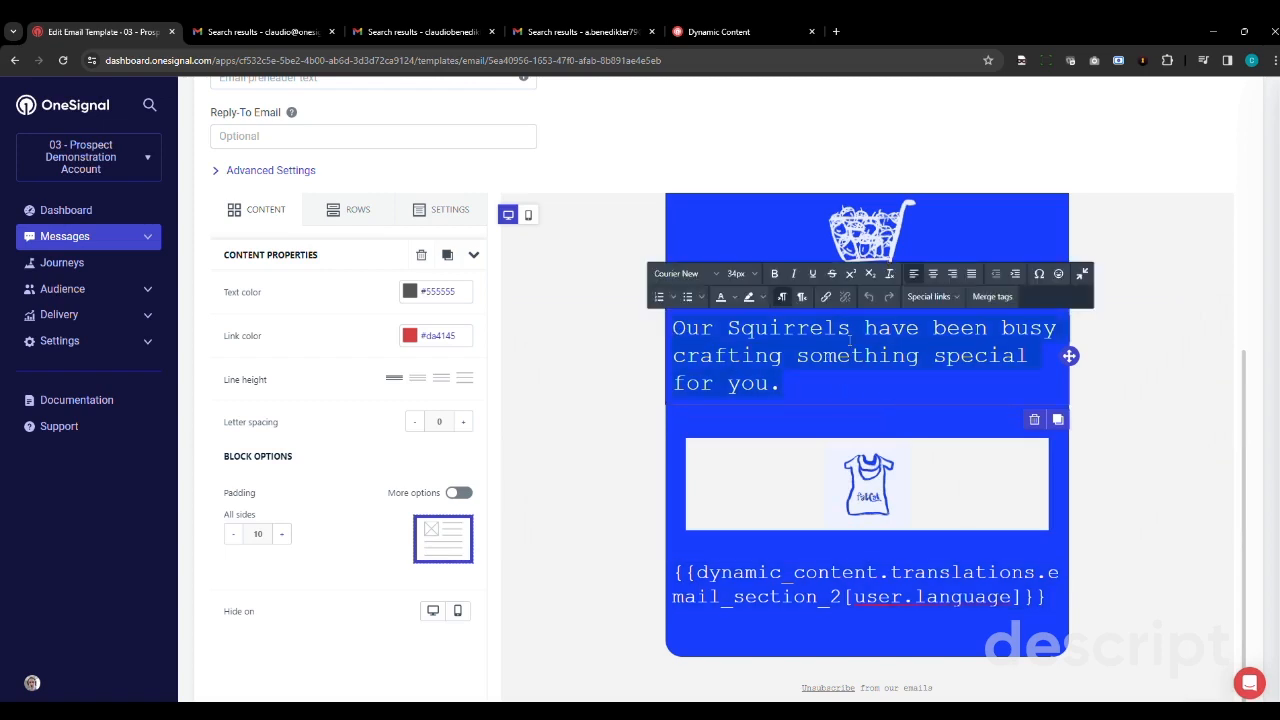
pyautogui.hotkey('ctrl', 'v')
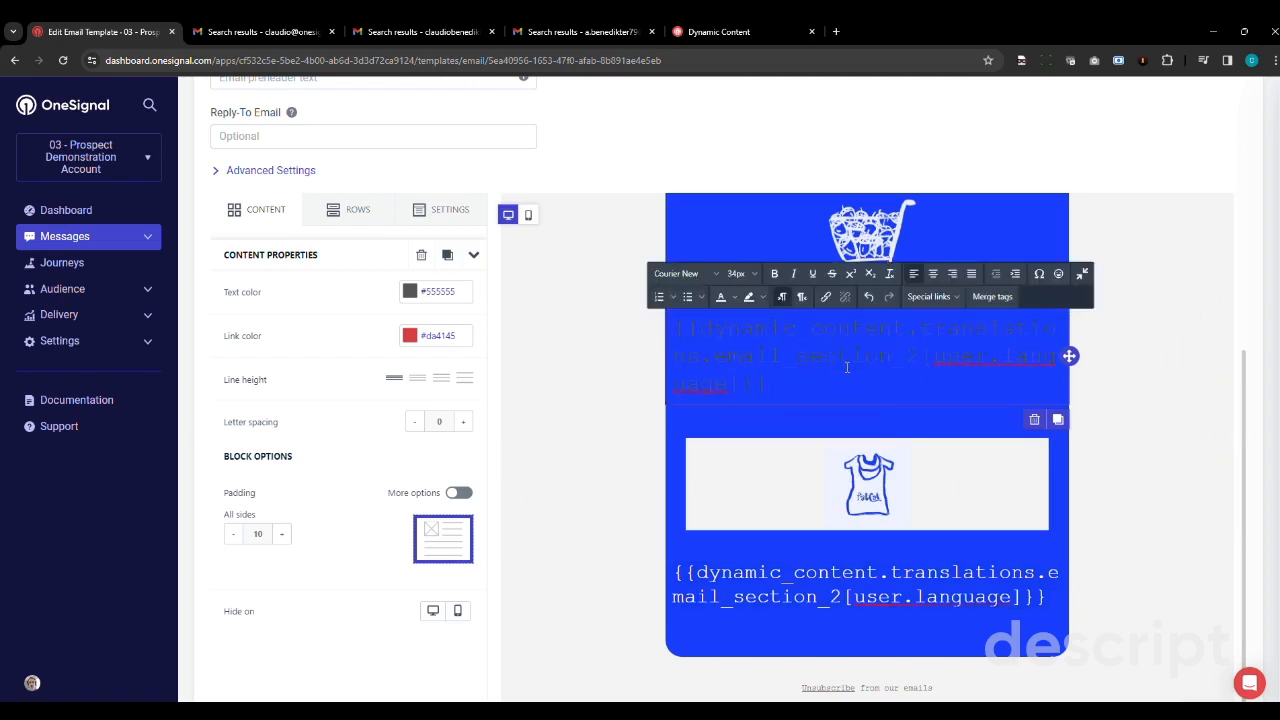
# Step: Color the pasted expression white and change its section name to email_section_1
pyautogui.moveTo(809, 383); pyautogui.dragTo(668, 330)
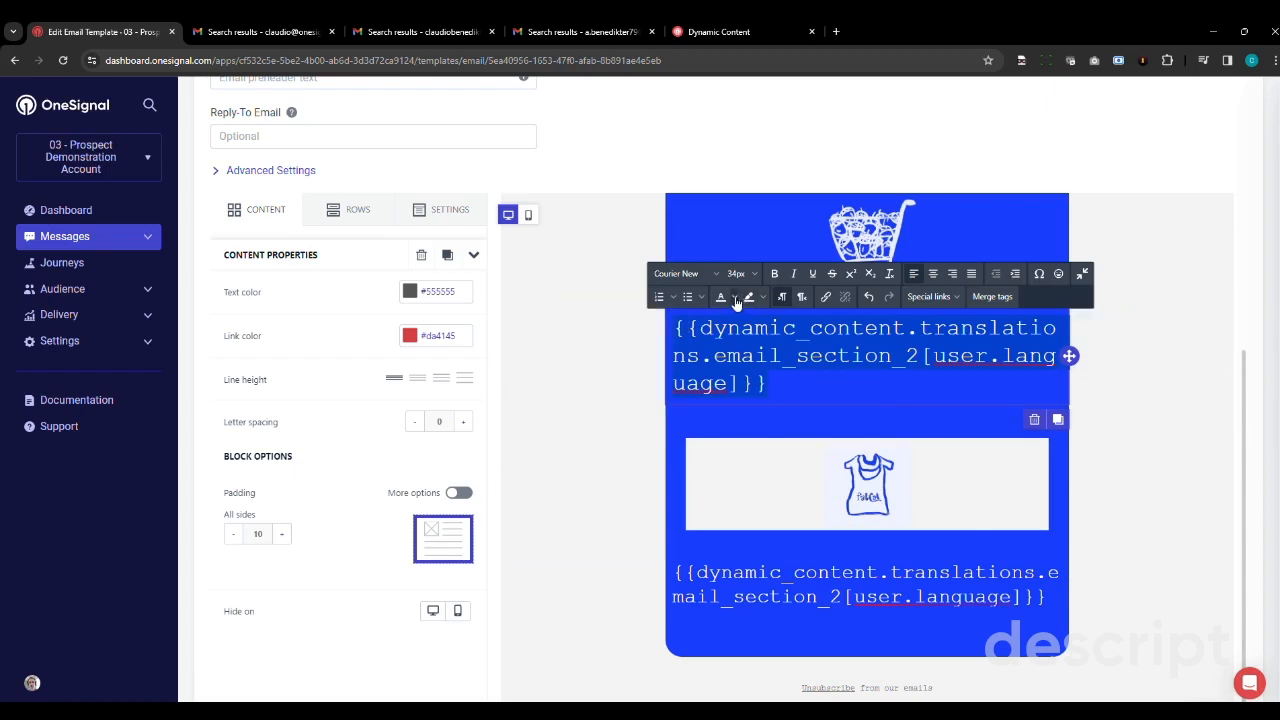
pyautogui.click(735, 297)
pyautogui.click(743, 325)
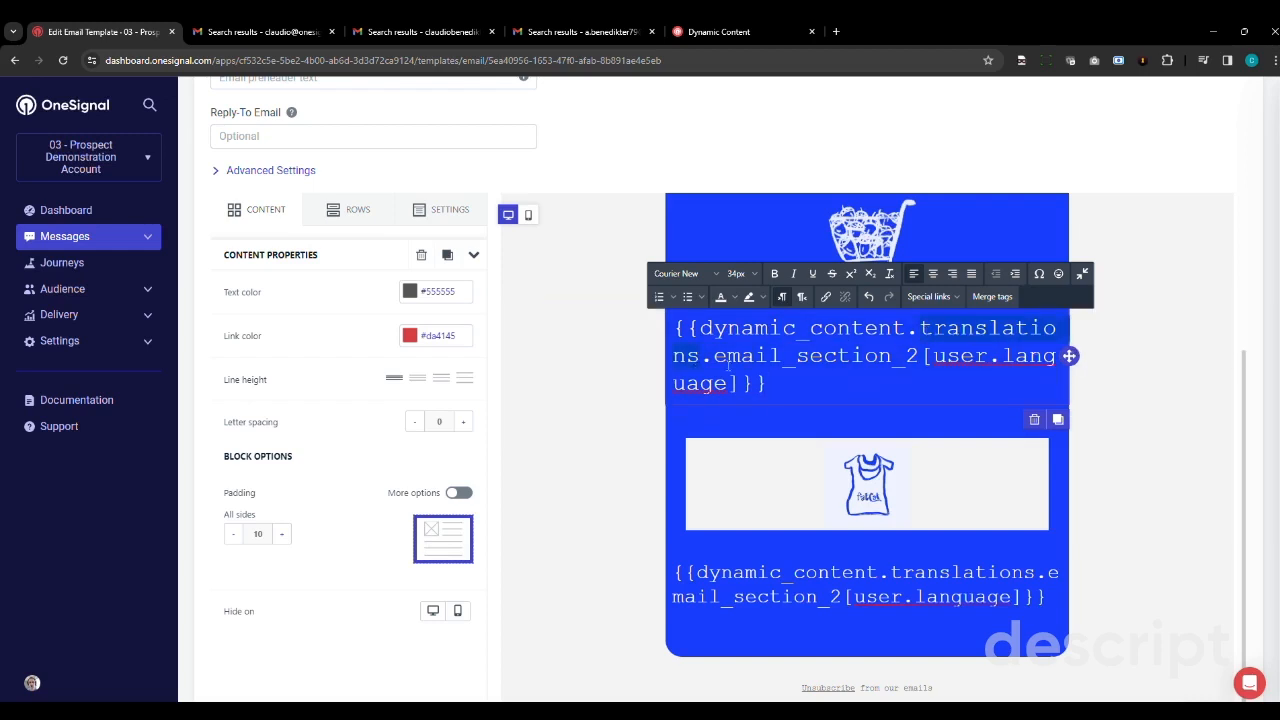
pyautogui.press('BackSpace')
pyautogui.write('1')
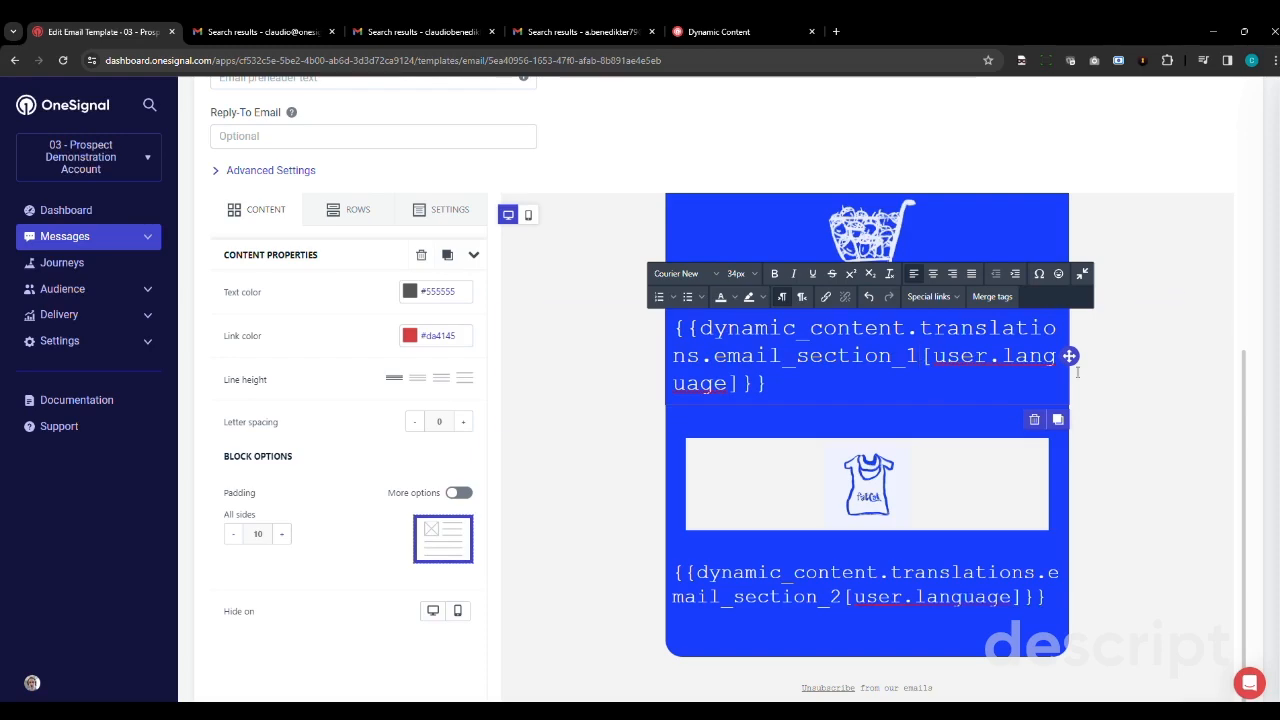
pyautogui.click(931, 372)
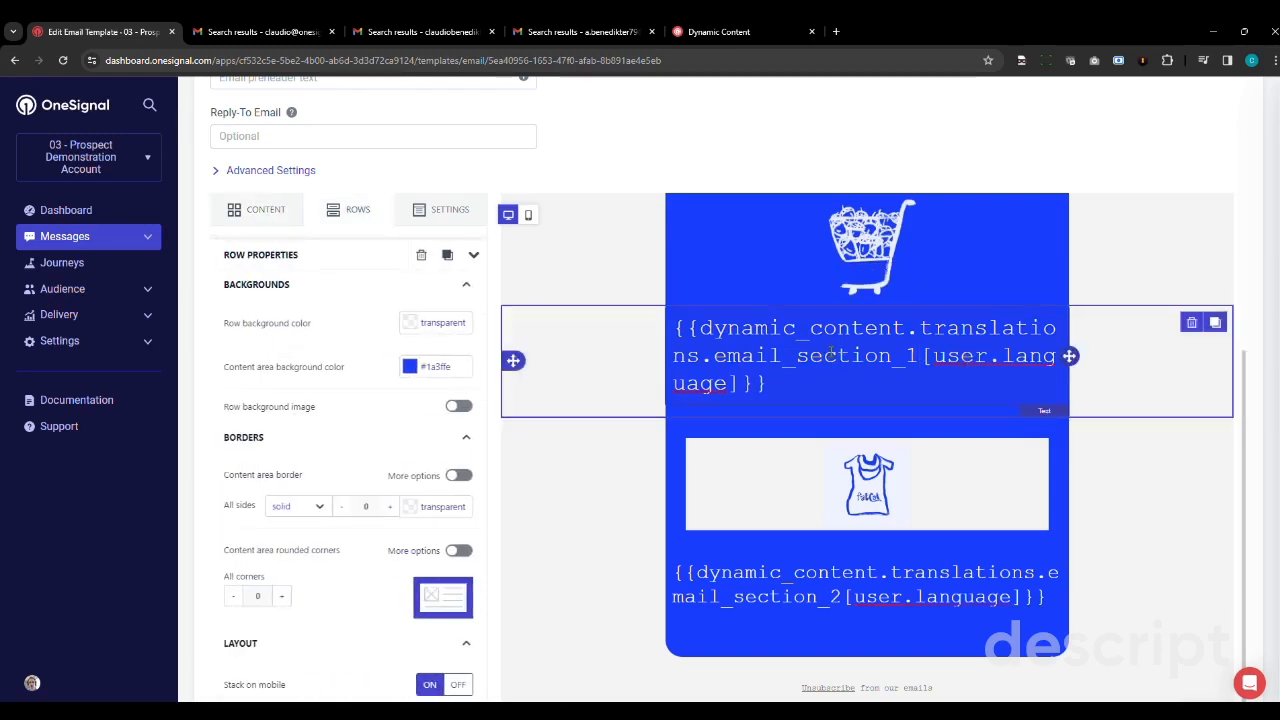
# Step: Examine the email_section_1 translations and their language codes in the Excel workbook, then return to the email template
pyautogui.moveTo(705, 714)
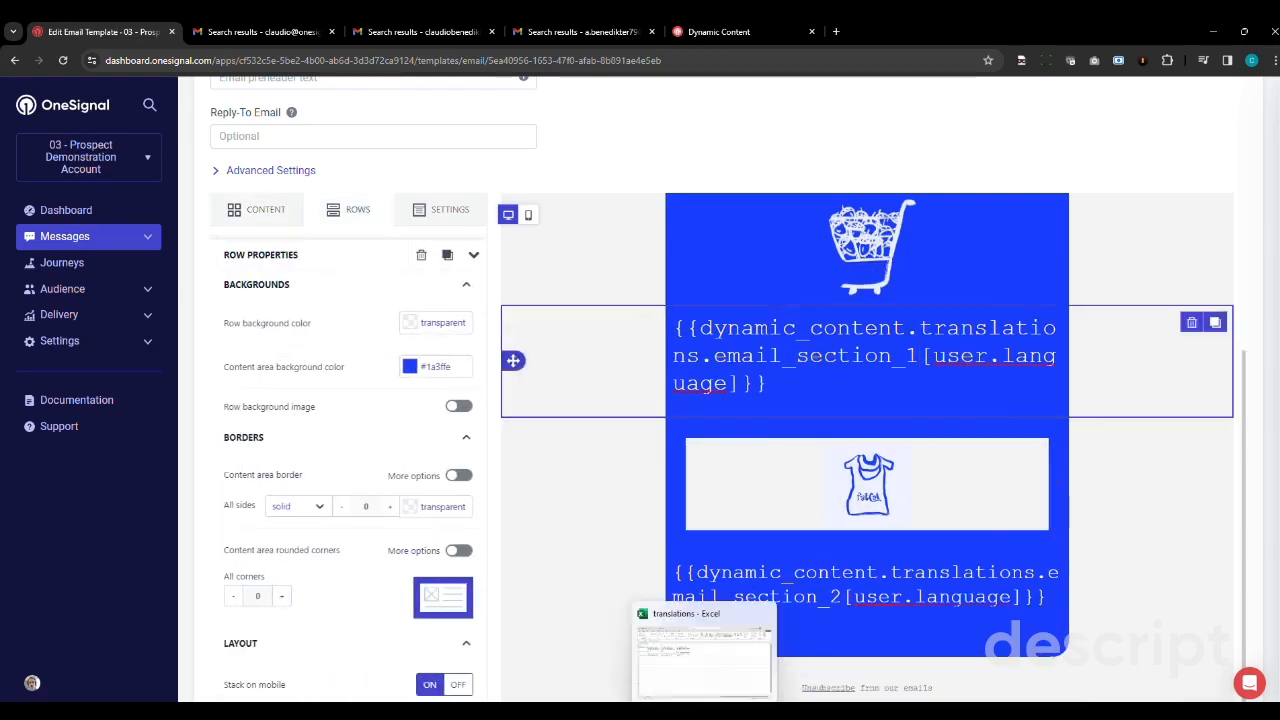
pyautogui.click(697, 668)
pyautogui.click(127, 241)
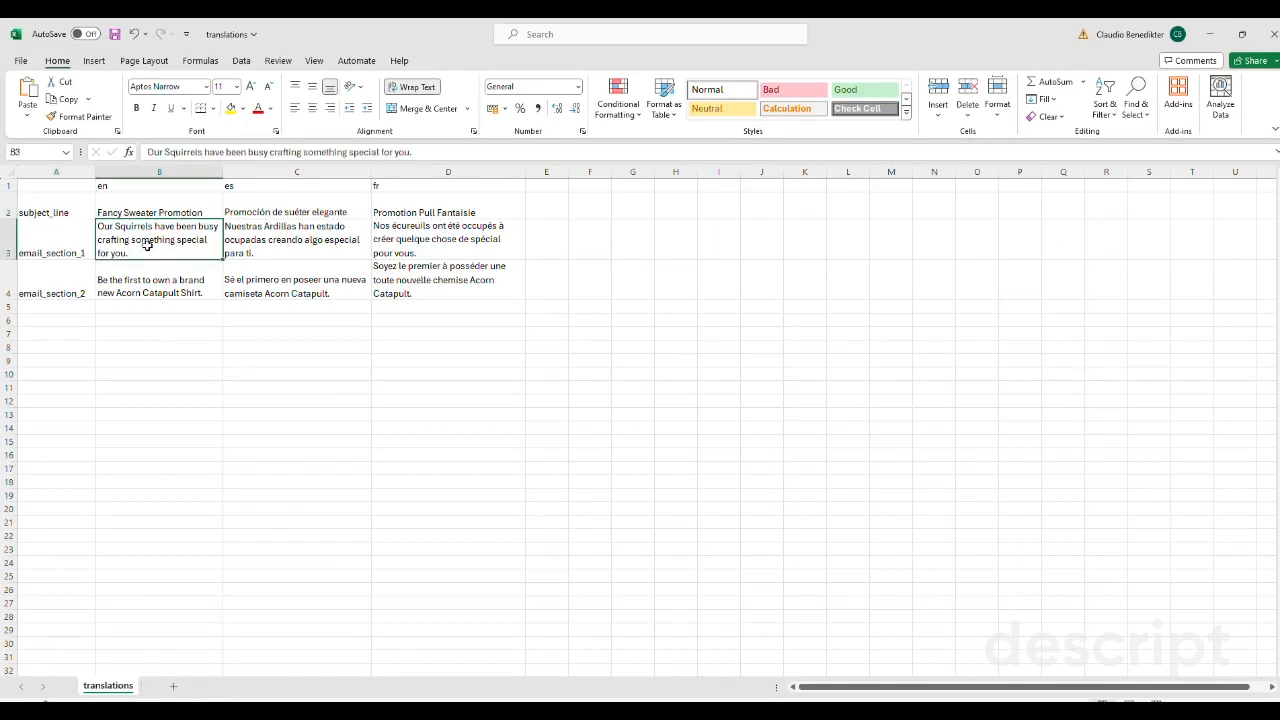
pyautogui.click(256, 240)
pyautogui.click(426, 235)
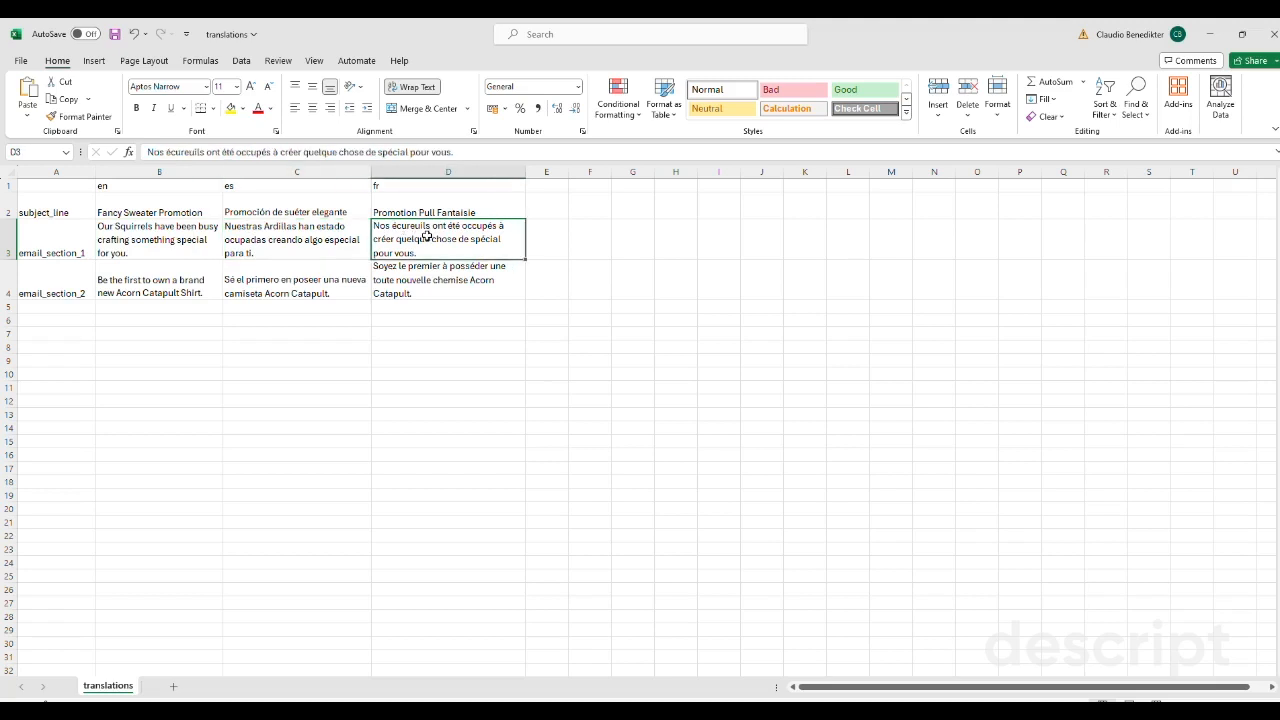
pyautogui.click(160, 236)
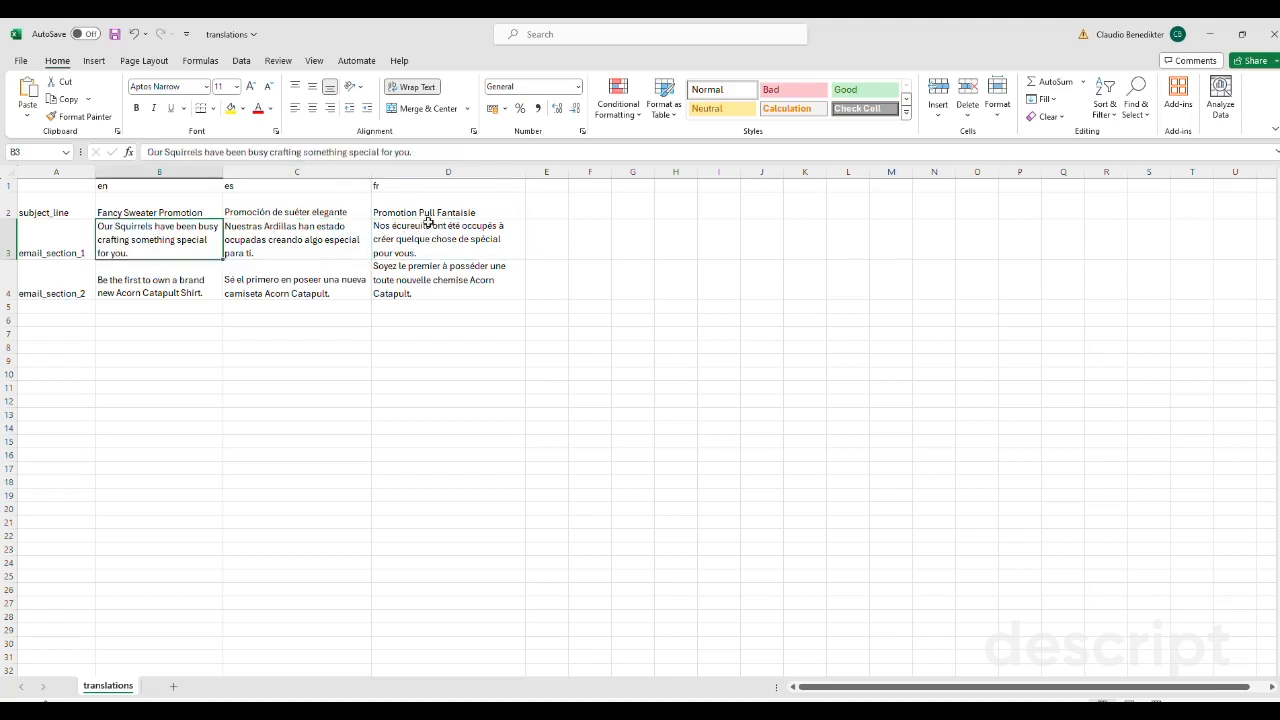
pyautogui.click(160, 188)
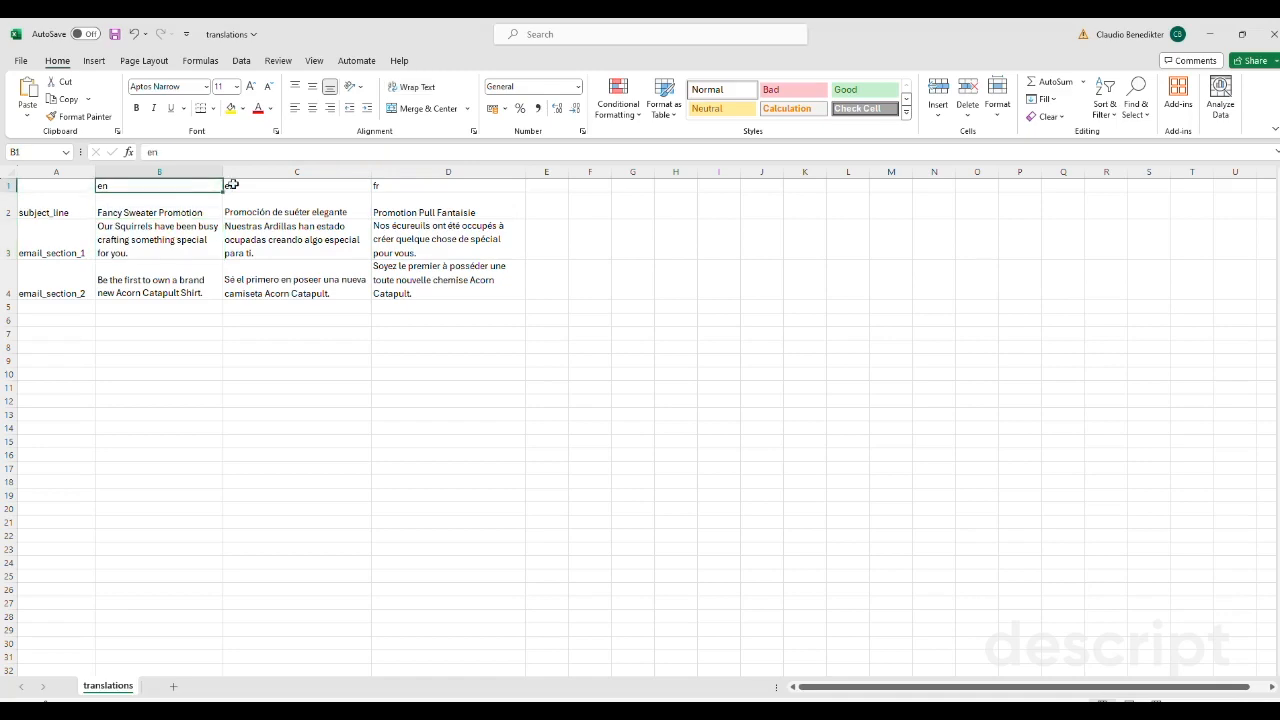
pyautogui.click(290, 187)
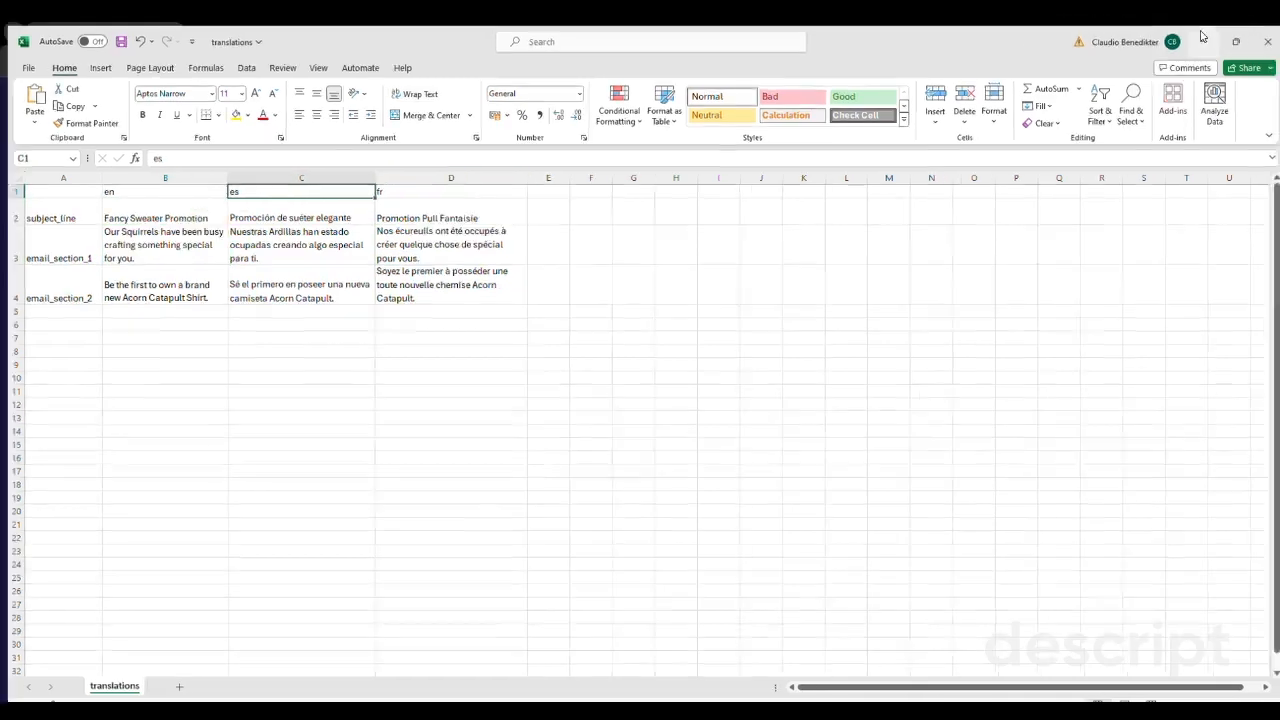
pyautogui.click(1202, 36)
pyautogui.scroll(2, 1134, 443)
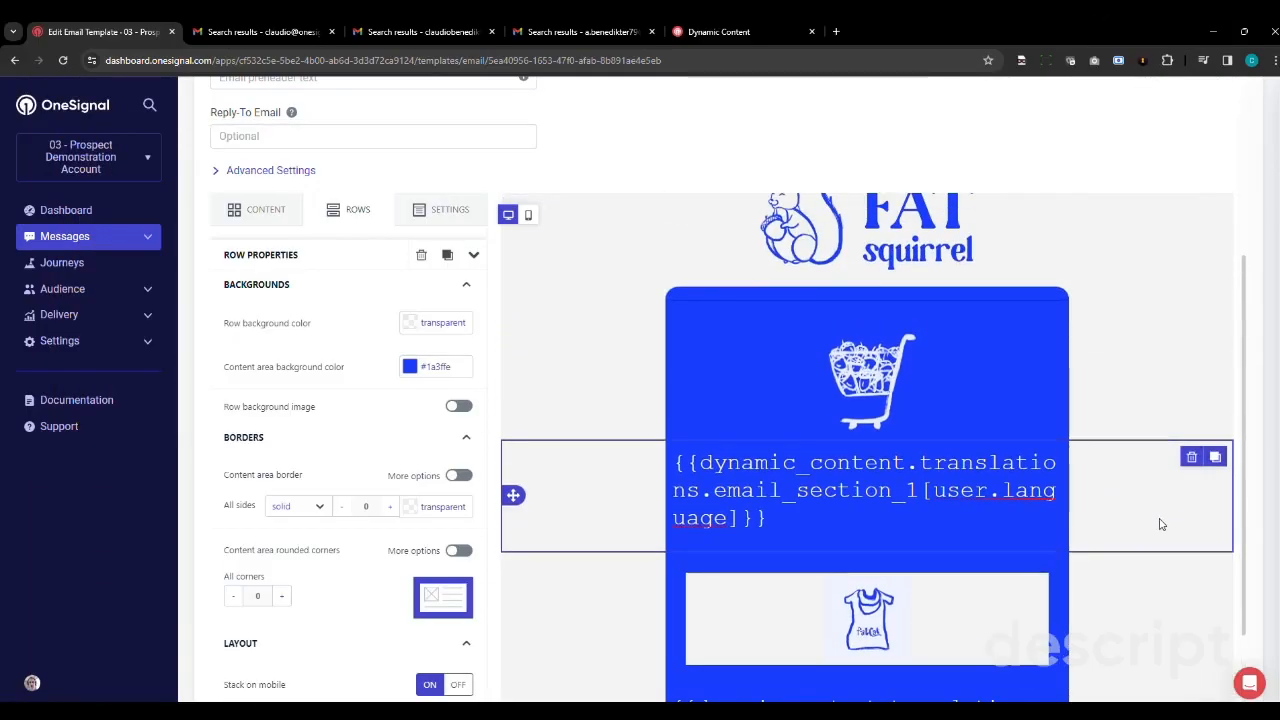
# Step: Send a test email of the Fat Squirrel : Sweater Promotion template to the recipient addresses already filled in
pyautogui.scroll(1, 1160, 524)
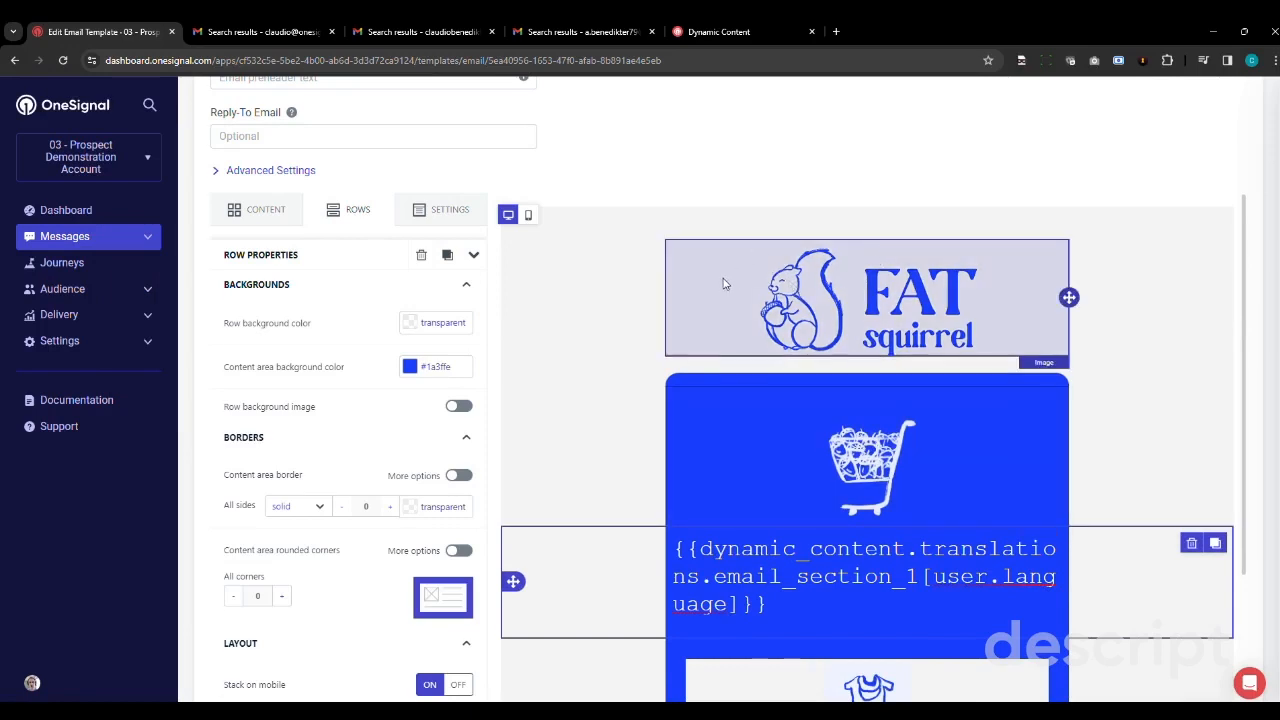
pyautogui.scroll(1, 724, 285)
pyautogui.scroll(1, 676, 190)
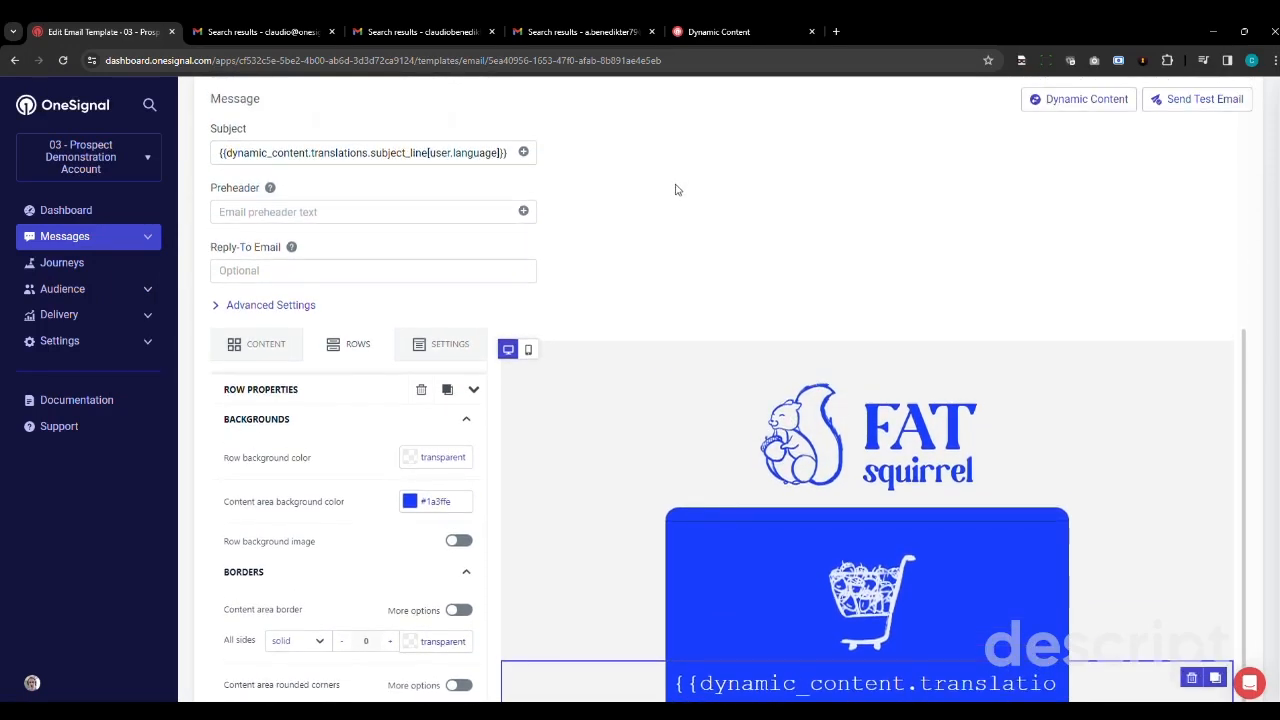
pyautogui.scroll(1, 669, 196)
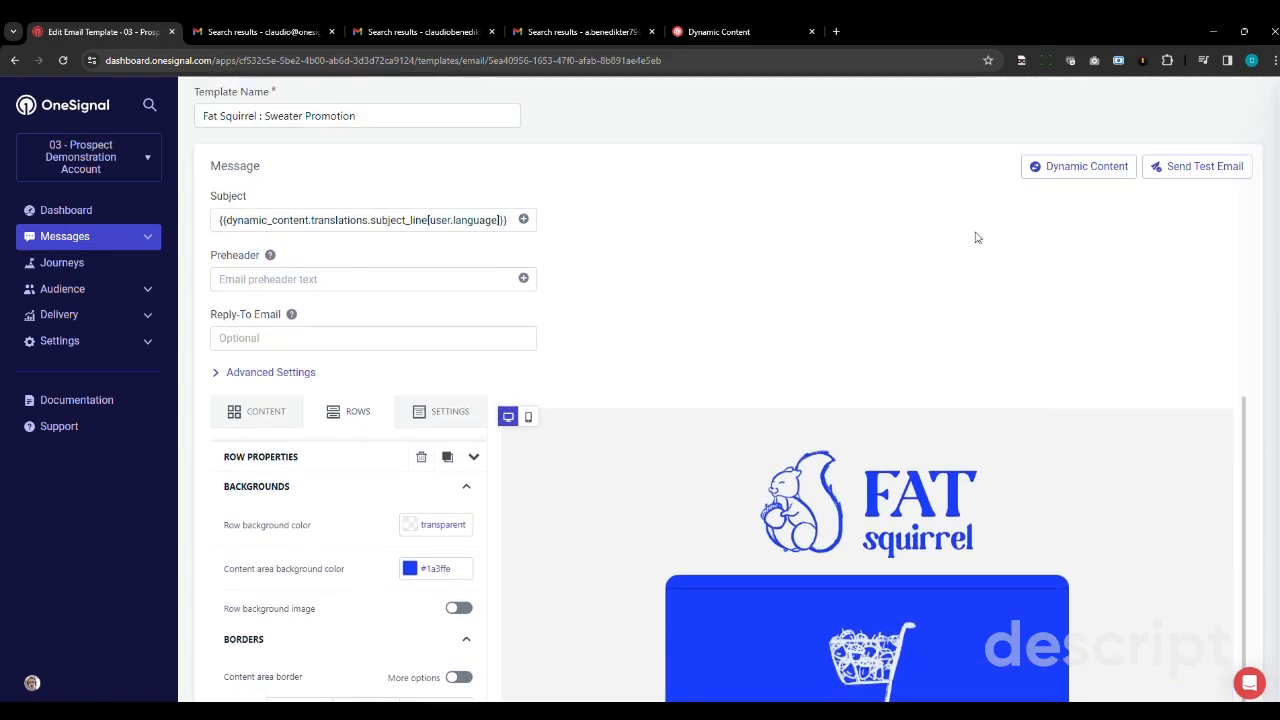
pyautogui.click(1208, 167)
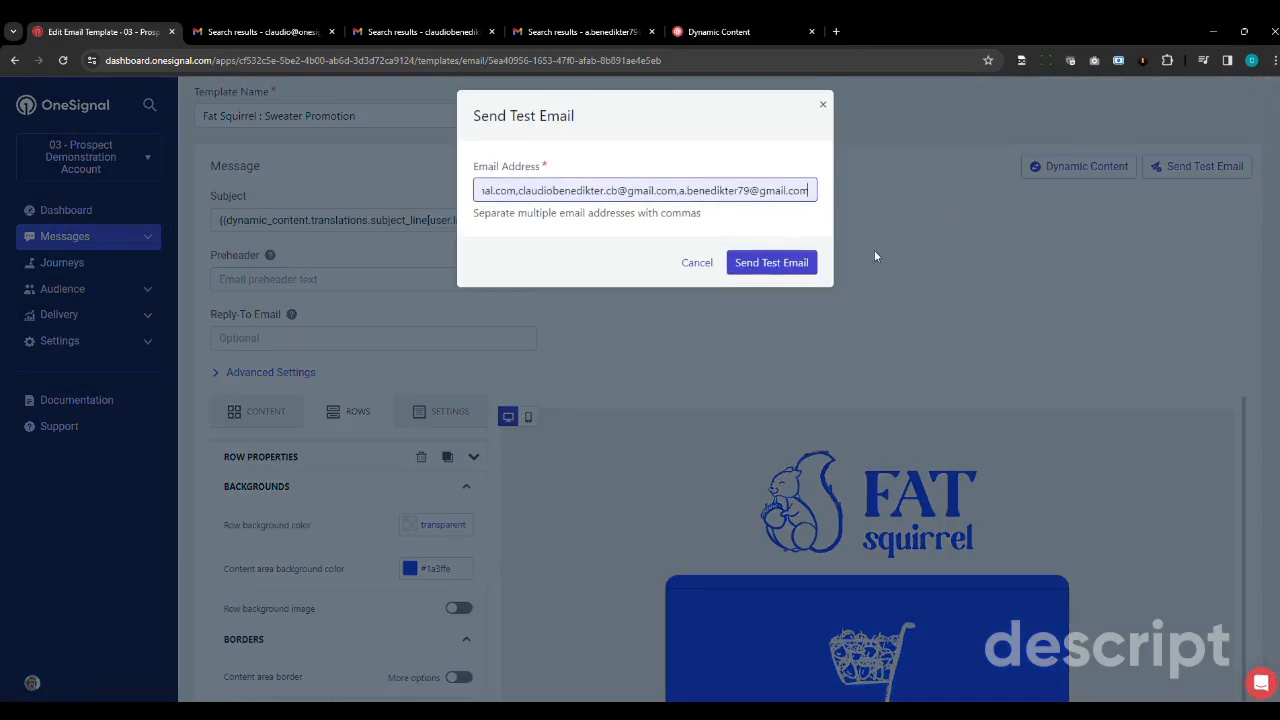
pyautogui.click(760, 264)
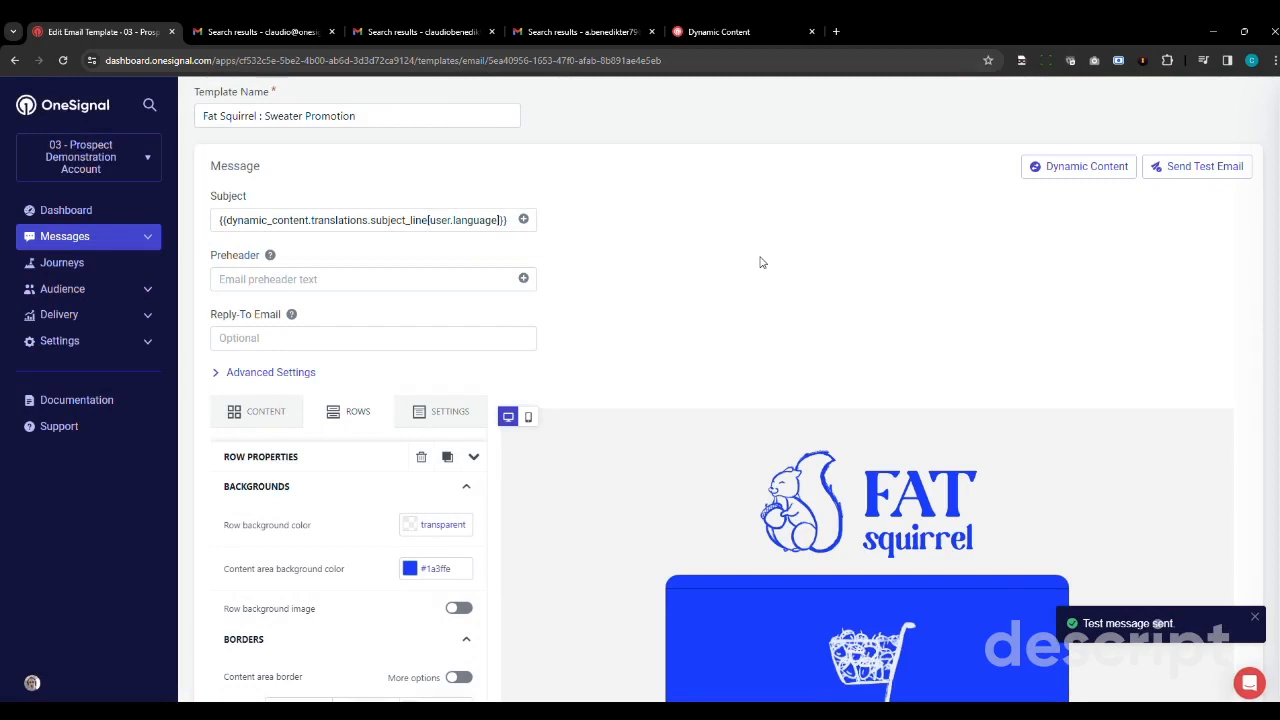
# Step: Open the test email in the first Gmail inbox and check its subject and both body texts
pyautogui.click(280, 32)
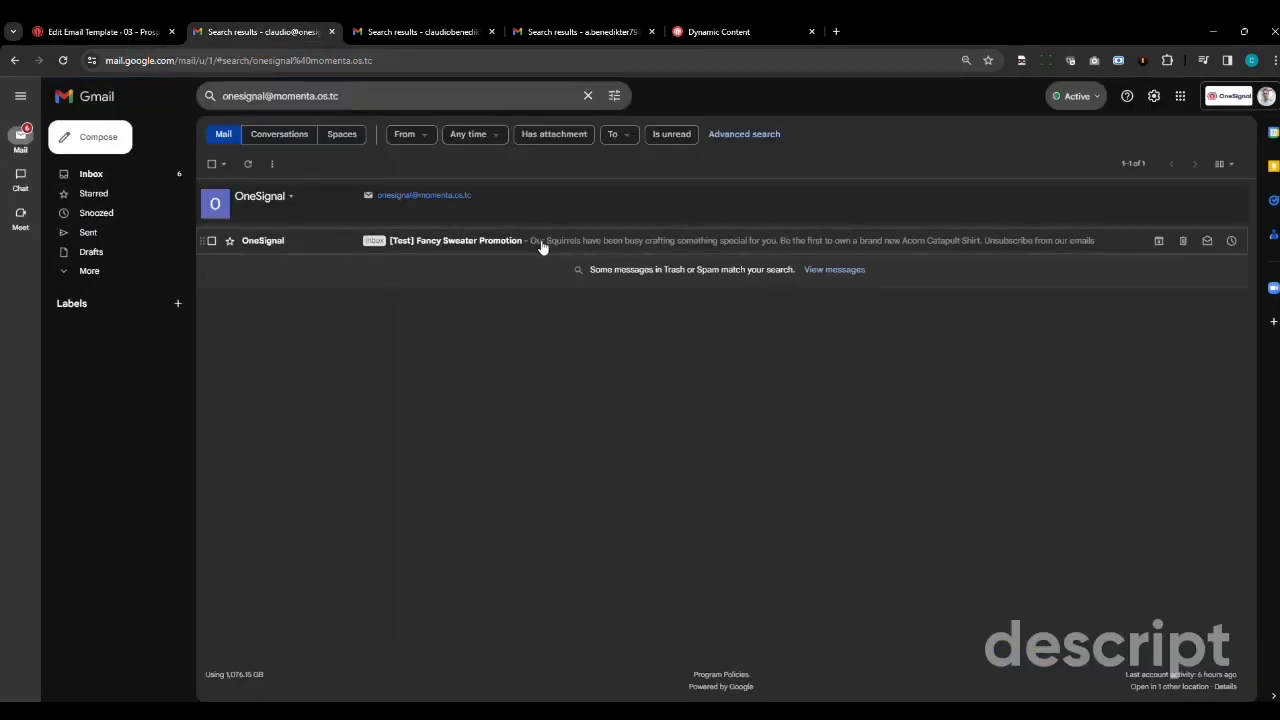
pyautogui.click(543, 247)
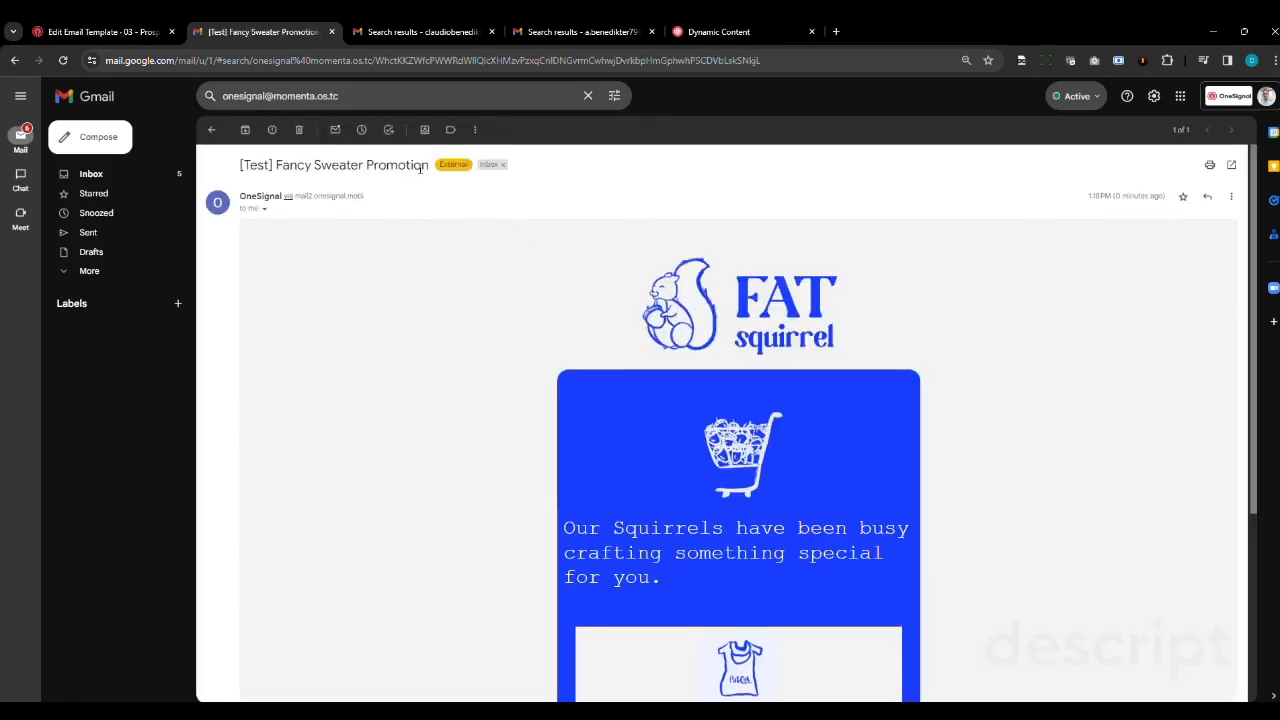
pyautogui.moveTo(429, 166); pyautogui.dragTo(277, 165)
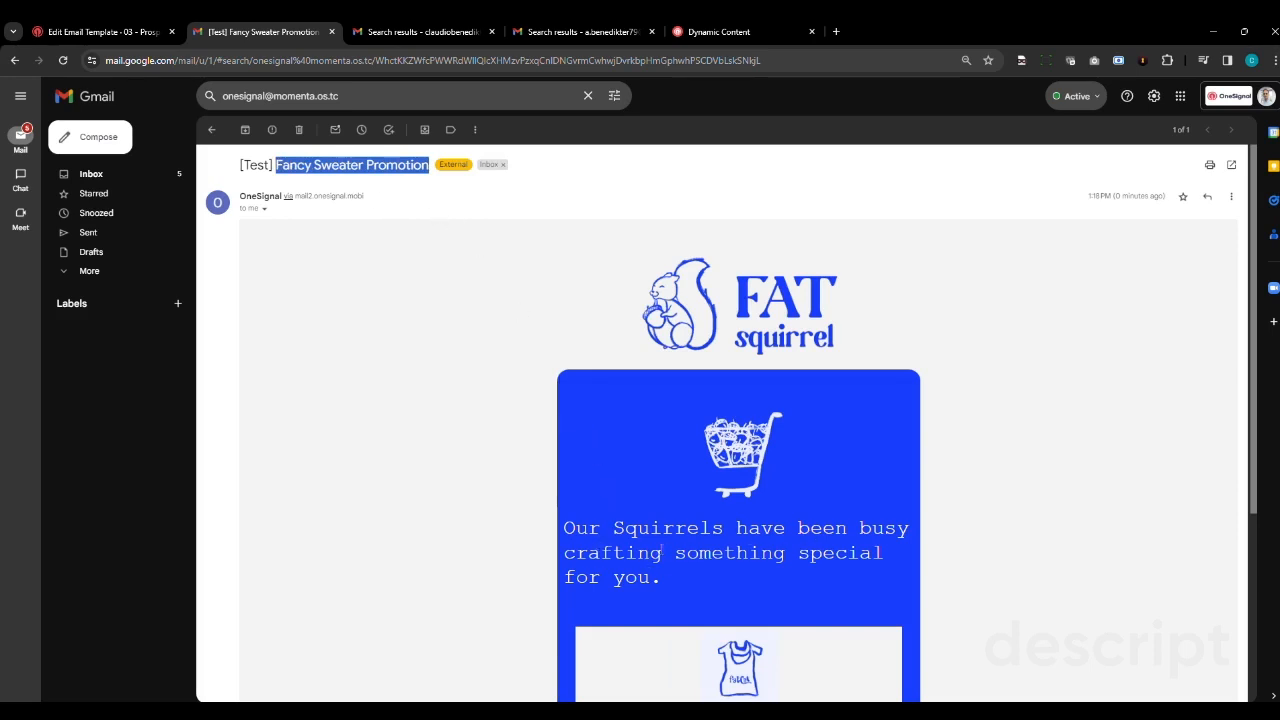
pyautogui.scroll(-2, 661, 552)
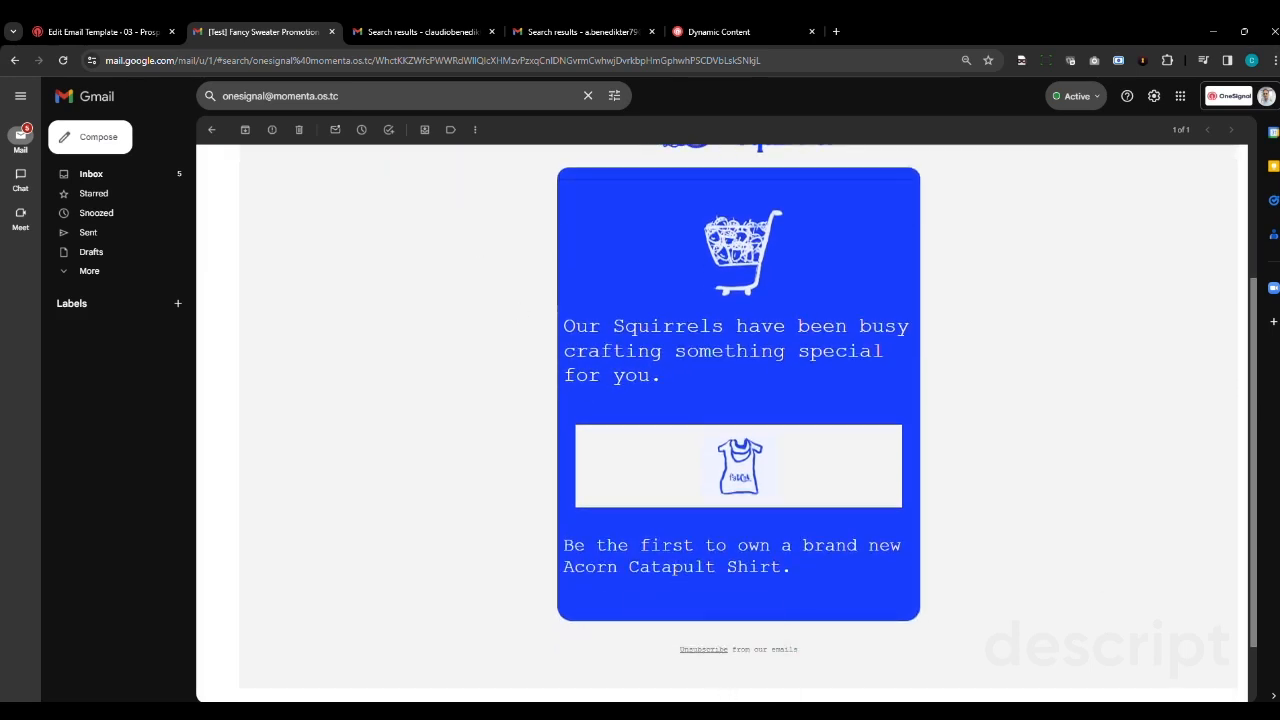
# Step: Compare the received email with the en column of the translations workbook in Excel, then return to the browser
pyautogui.moveTo(703, 712)
pyautogui.click(690, 661)
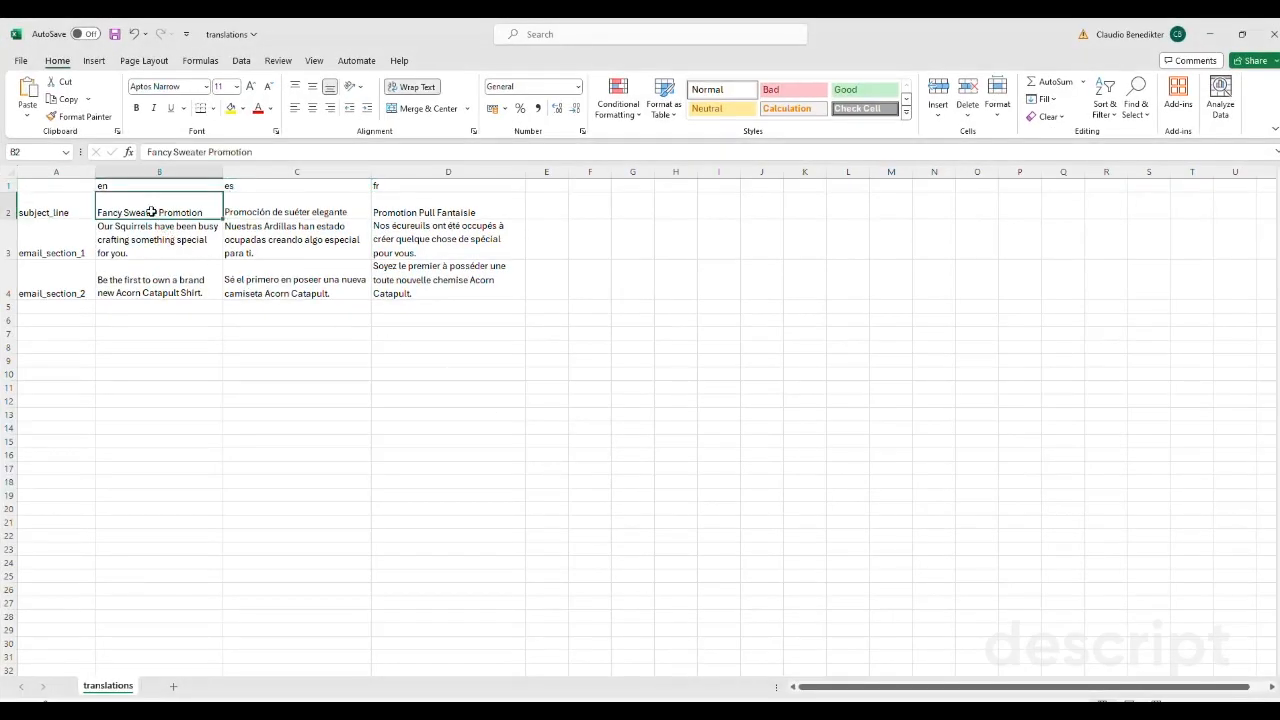
pyautogui.click(149, 229)
pyautogui.click(163, 282)
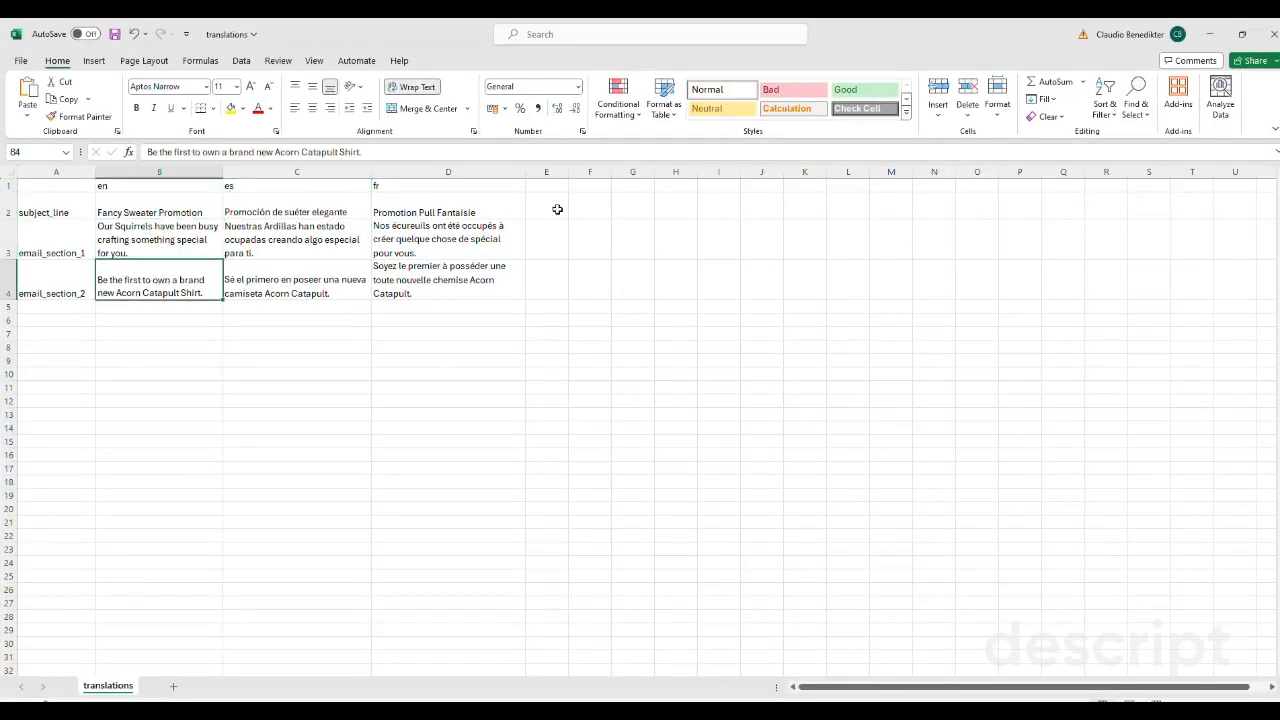
pyautogui.click(1207, 35)
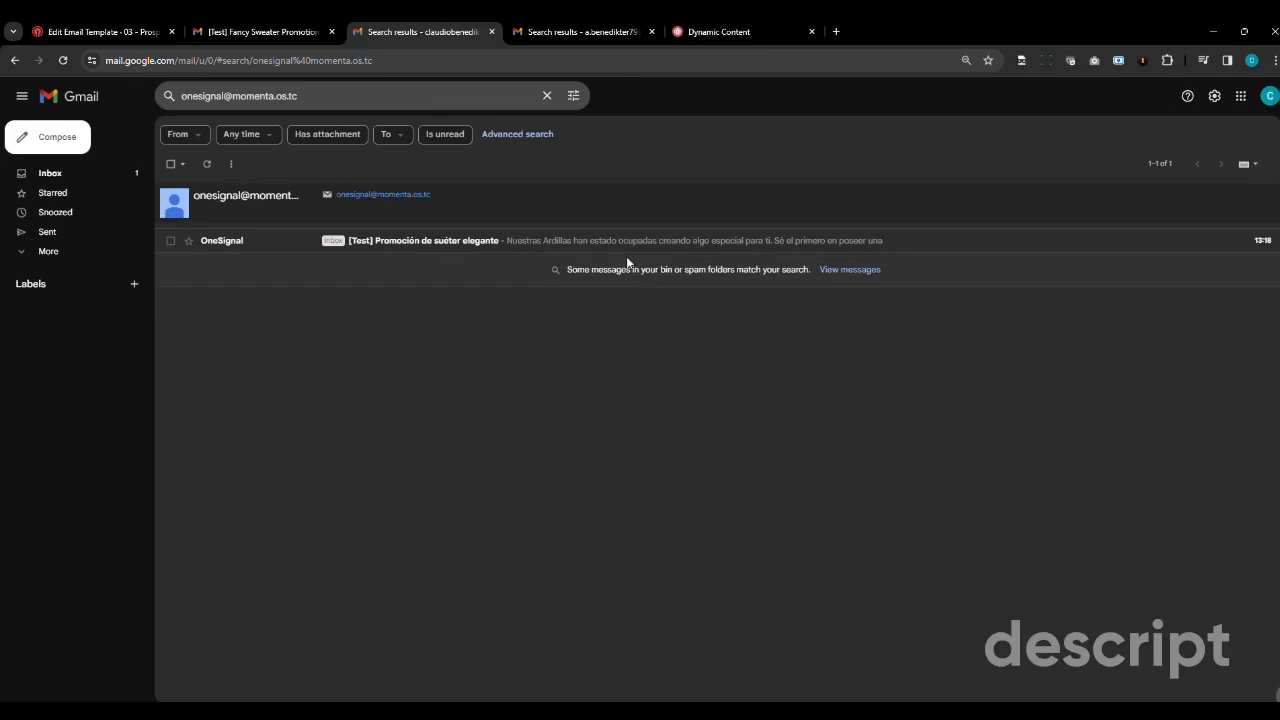
# Step: Open the test emails in the second and third Gmail inboxes and review their Spanish and French subjects and body texts
pyautogui.click(601, 243)
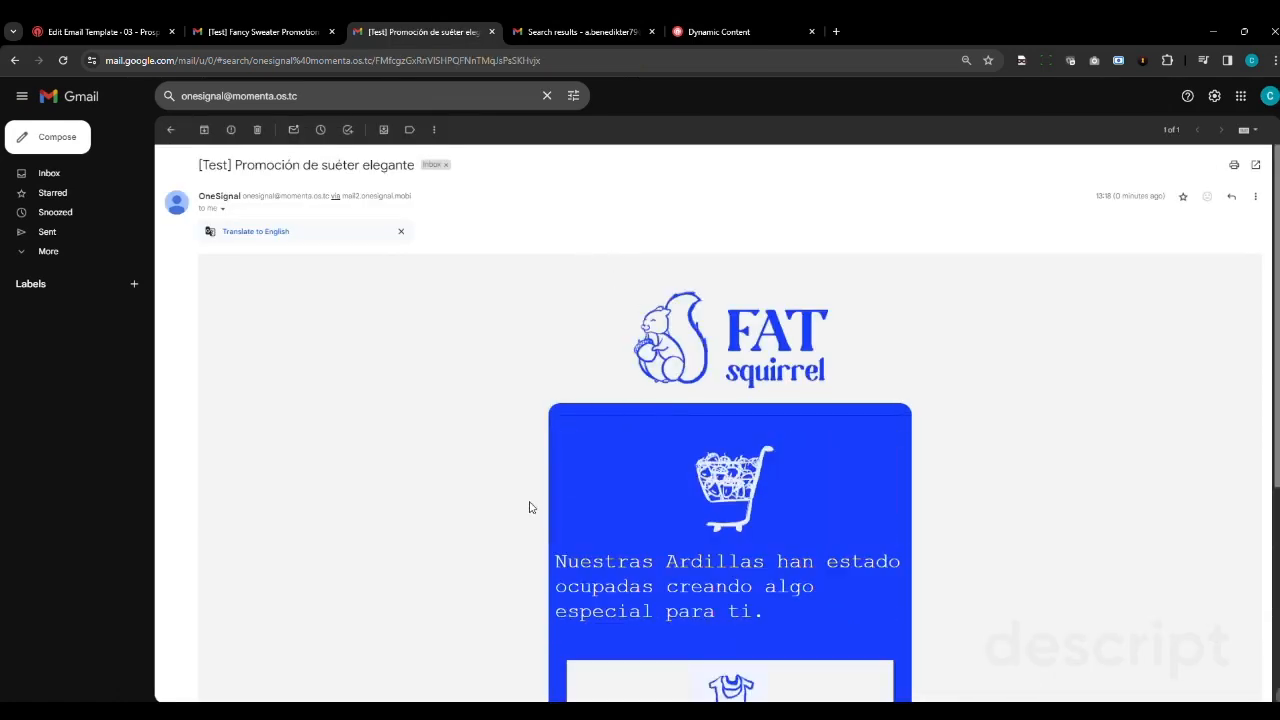
pyautogui.click(580, 31)
pyautogui.click(414, 95)
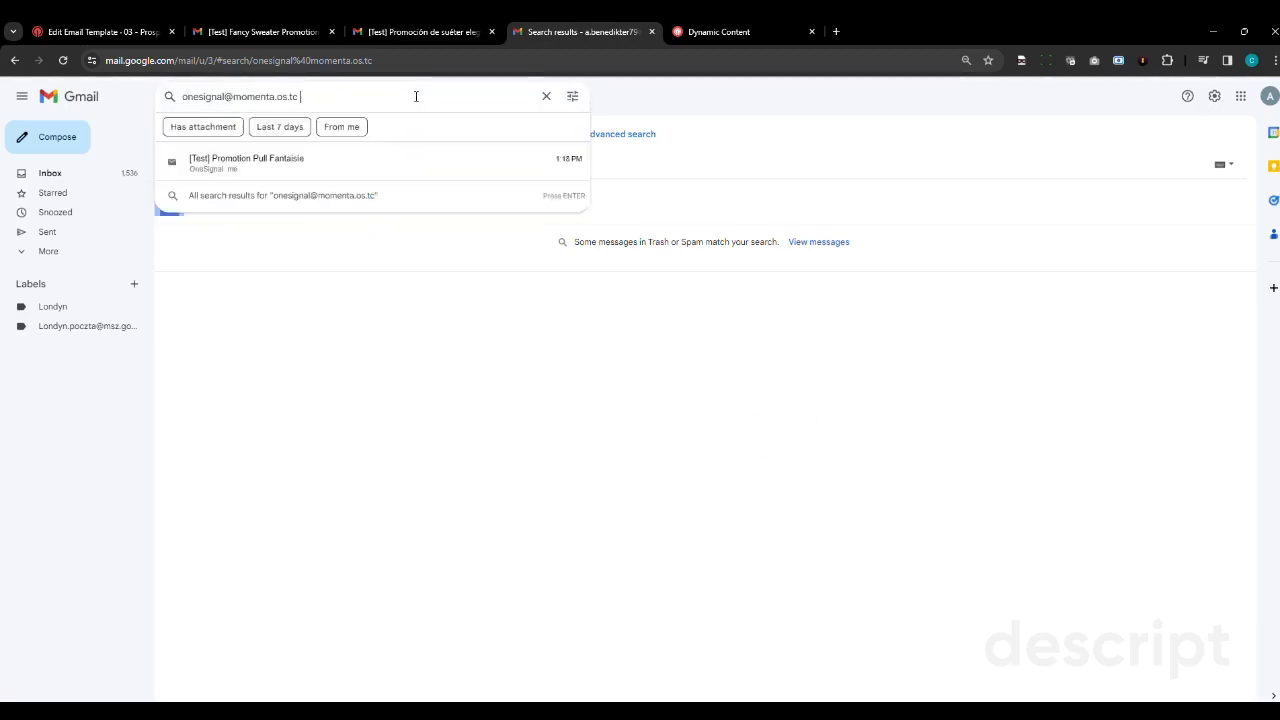
pyautogui.click(475, 238)
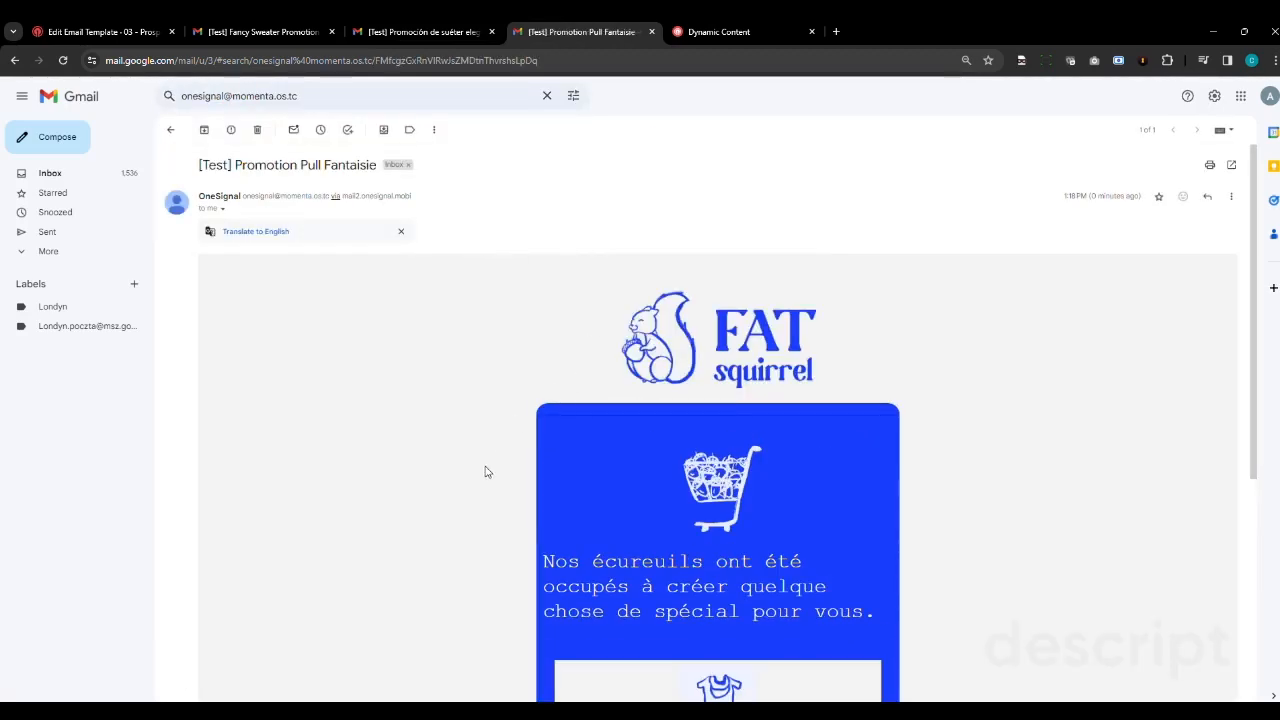
pyautogui.scroll(-2, 485, 472)
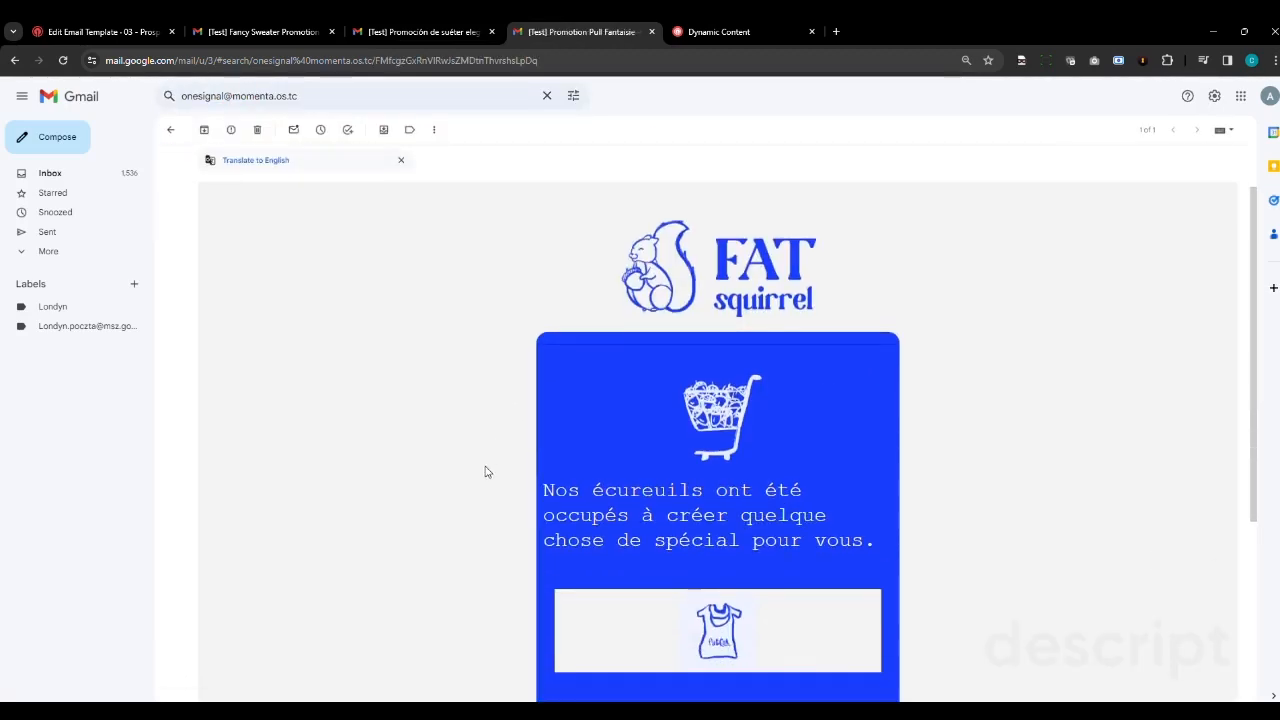
pyautogui.scroll(2, 486, 468)
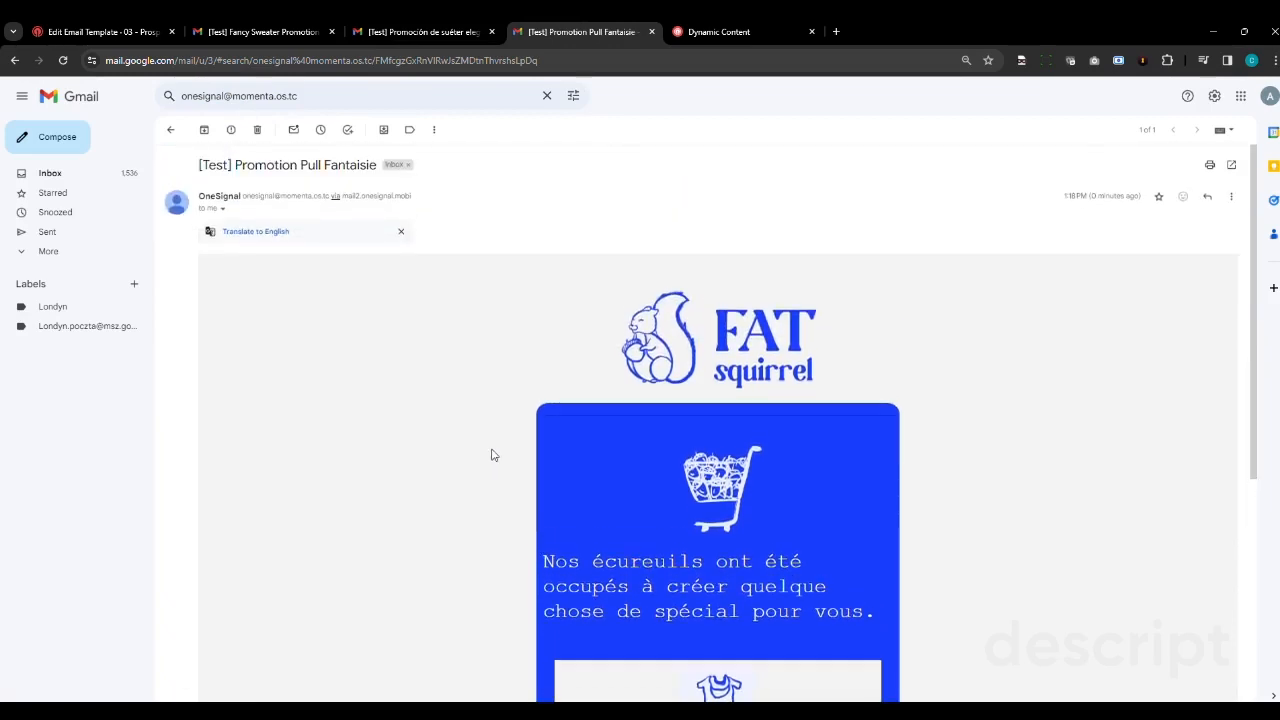
# Step: Revisit the email template, then show the Dynamic Content guide in the OneSignal documentation
pyautogui.click(128, 30)
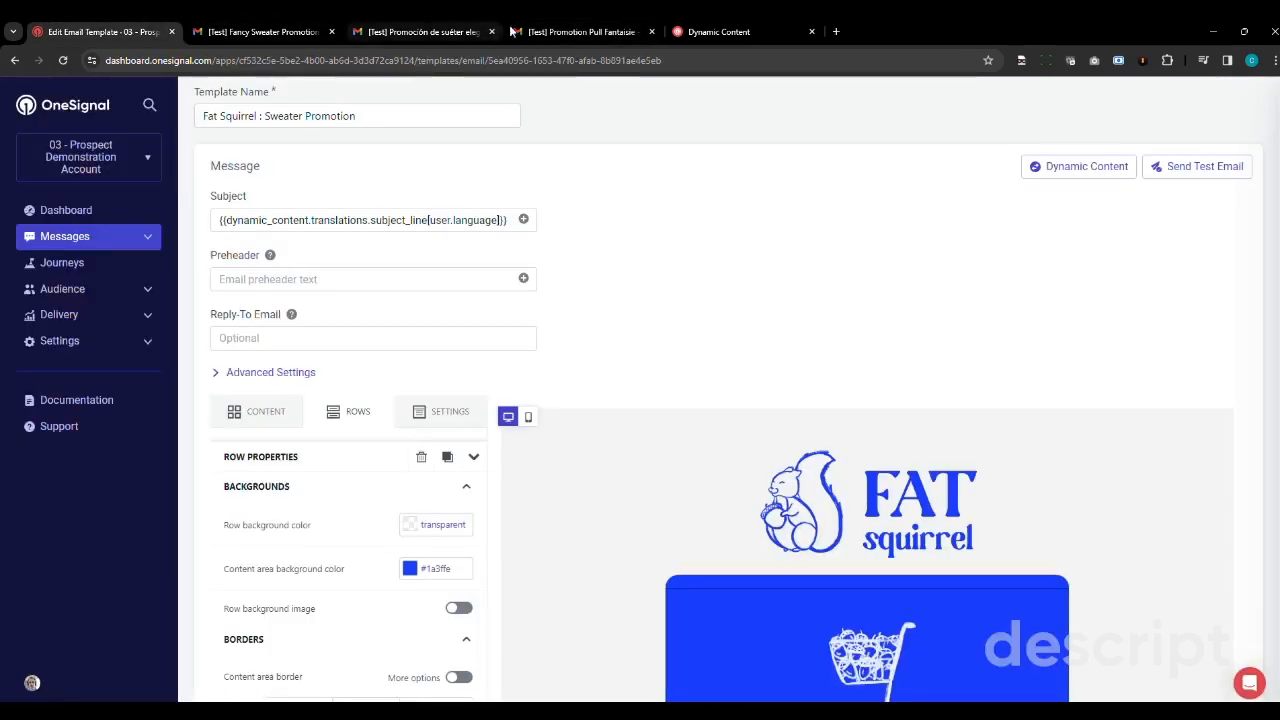
pyautogui.click(706, 33)
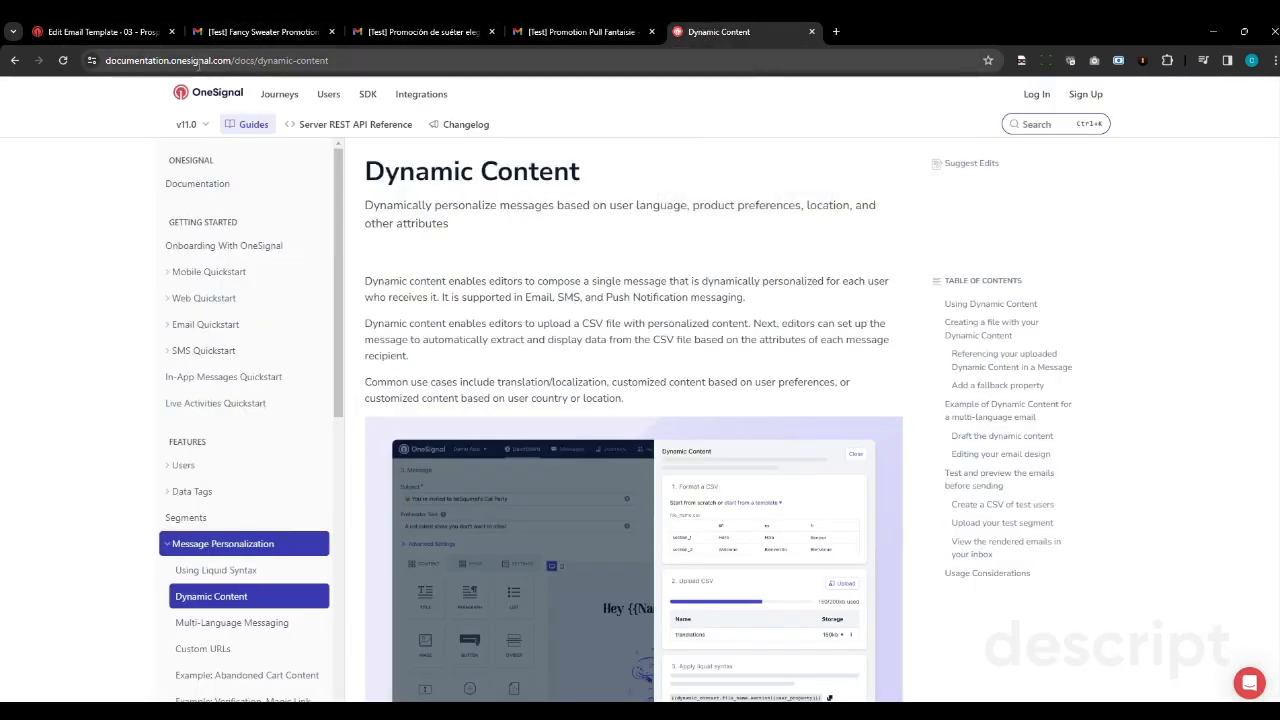